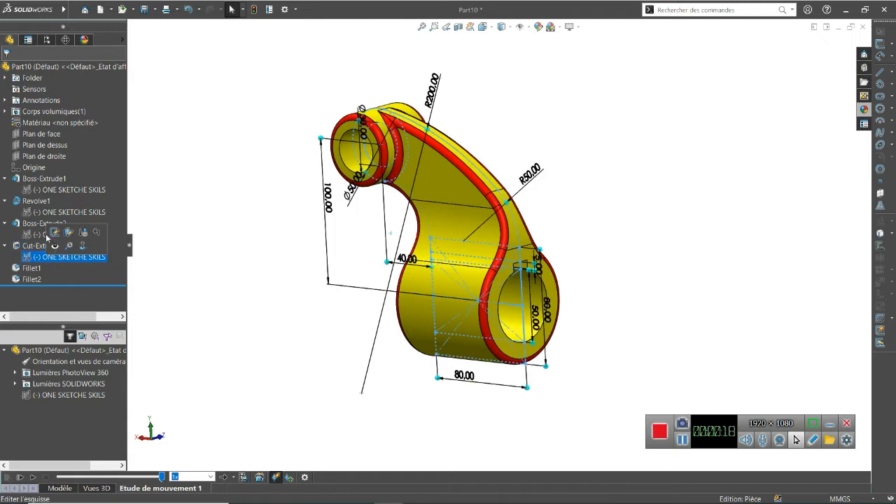
Open the shared sketch under Boss-Extrude1 for editing and rename it ONE SKETCH SKILS.
left_click(41, 235)
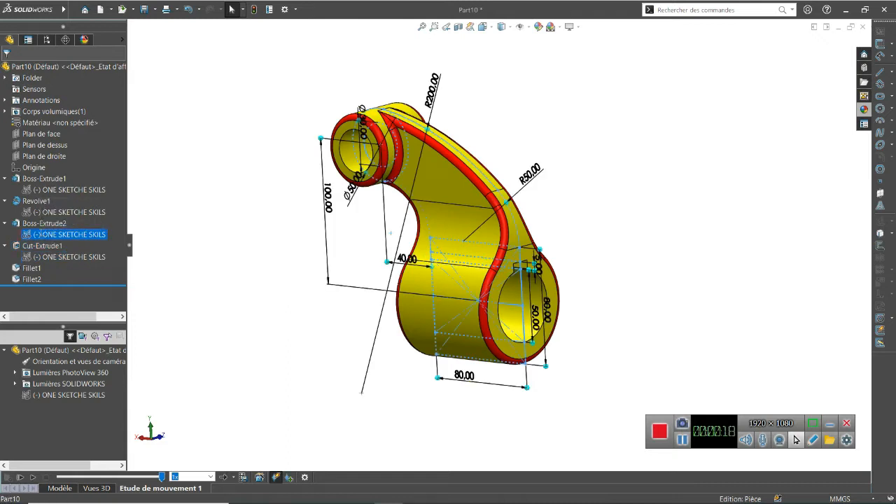
left_click(64, 212)
left_click(51, 193)
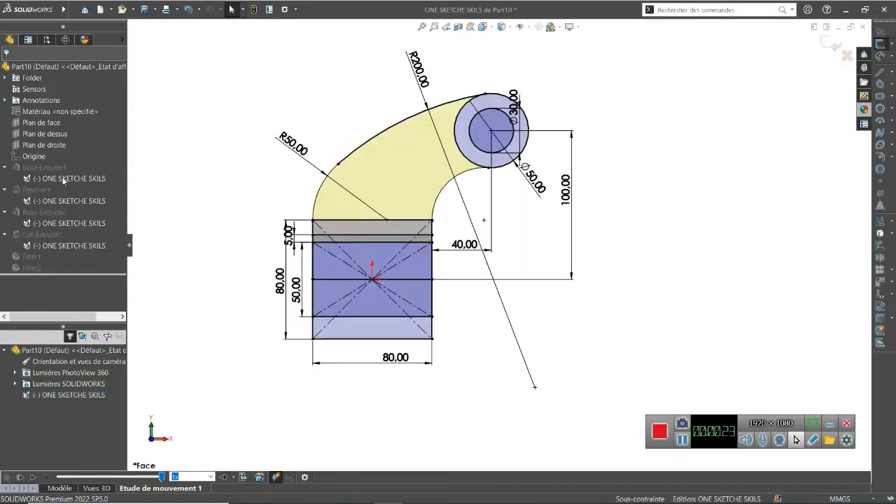
left_click(63, 181)
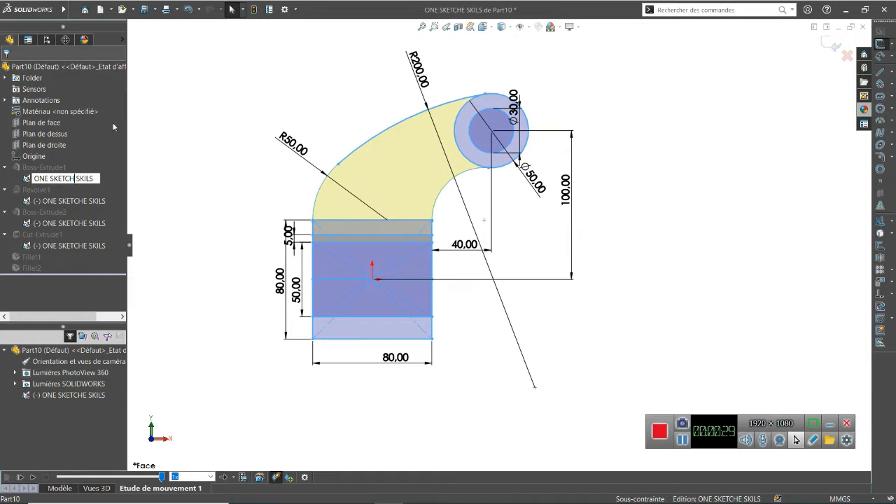
key("Return")
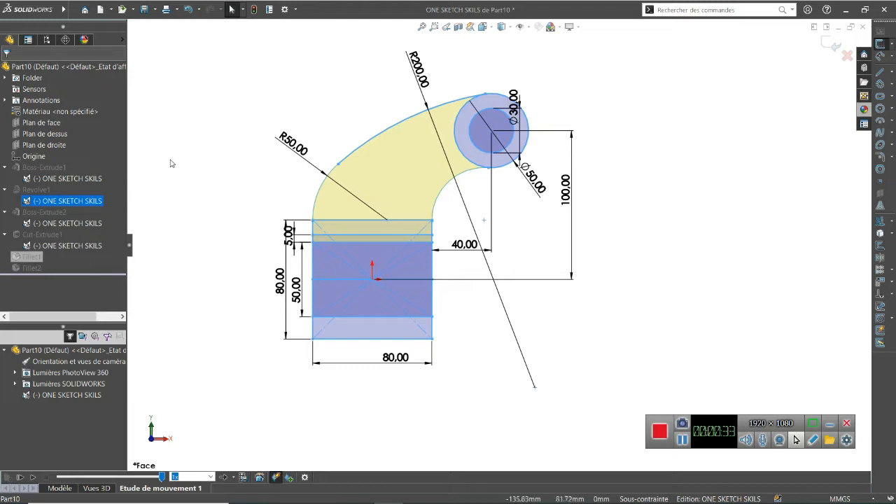
left_click(162, 184)
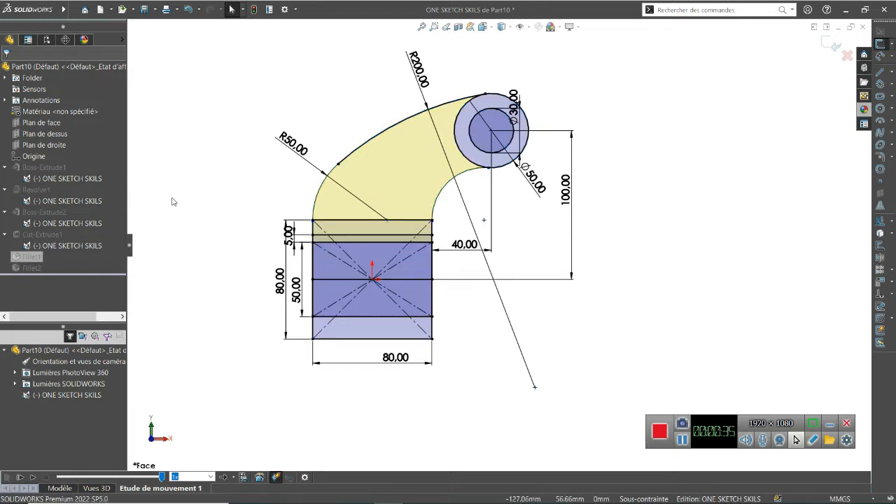
left_click(834, 44)
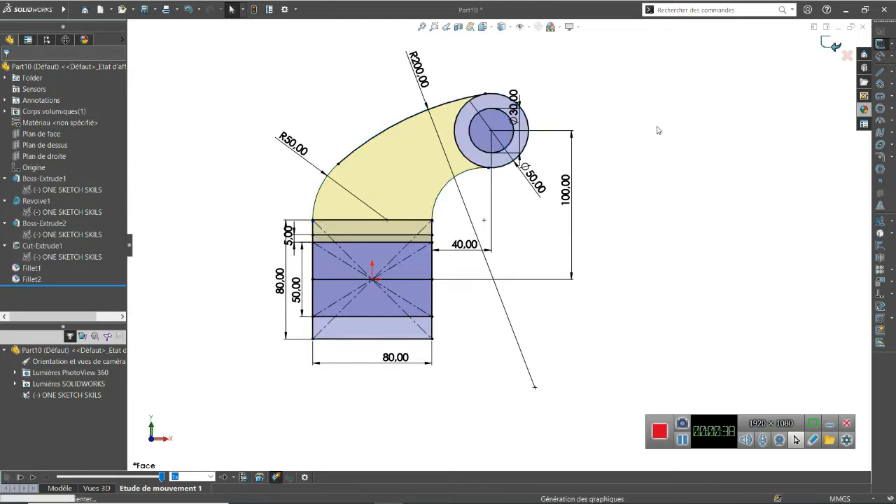
middle_click_drag(334, 199, 369, 168)
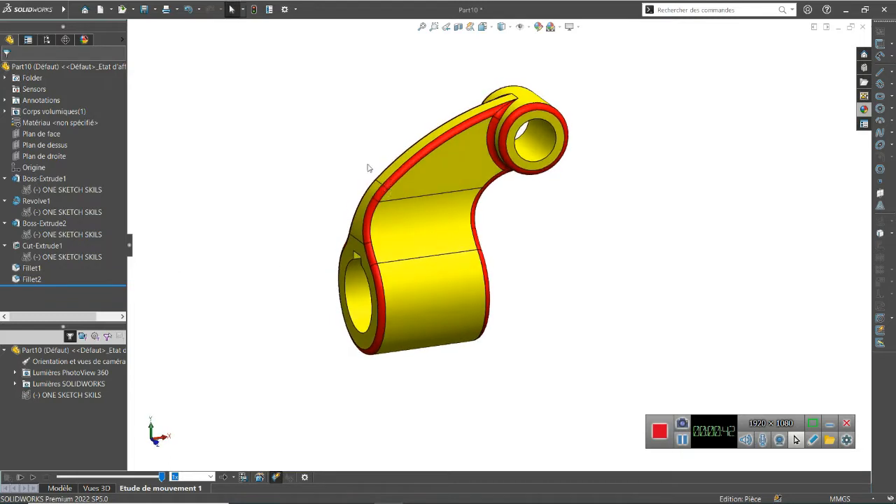
Create a new part and start a sketch on the front plane (Plan de face).
left_click(102, 10)
left_click(441, 287)
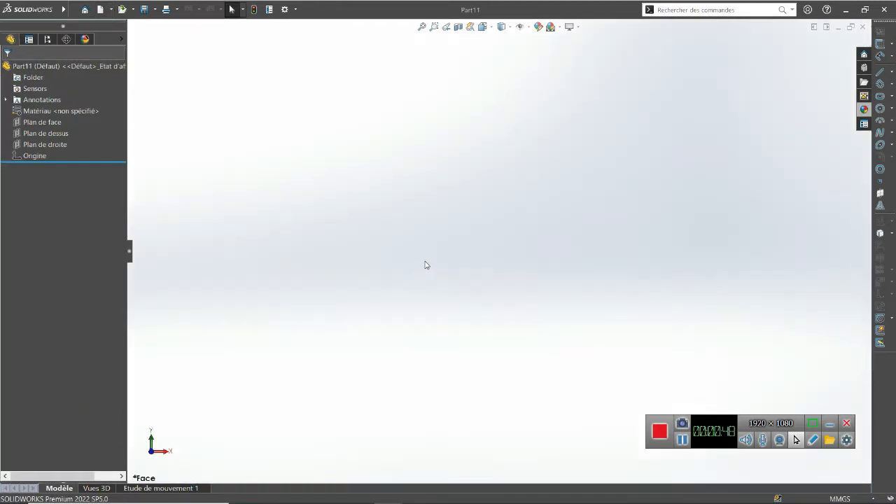
left_click(21, 123)
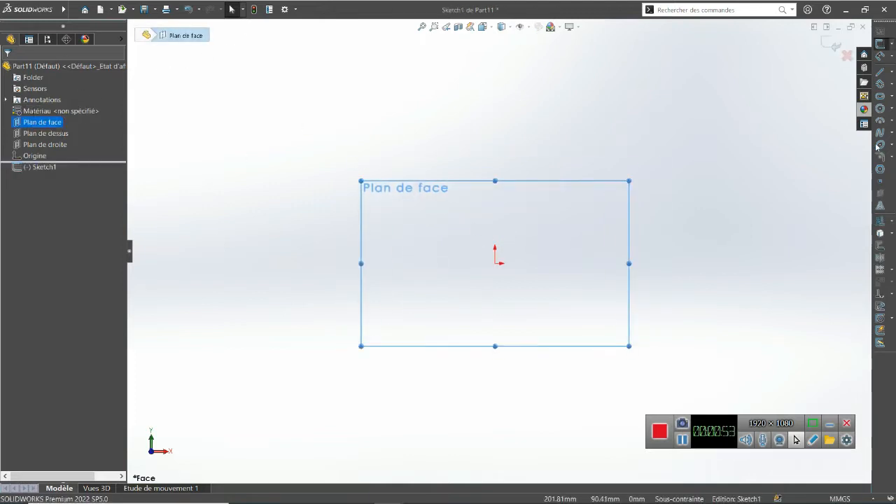
Undock the Esquisse toolbar so it floats over the graphics area, and show it again after closing it.
mouse_move(881, 21)
left_mouse_down()
mouse_move(786, 70)
mouse_move(700, 98)
mouse_move(355, 127)
left_mouse_up()
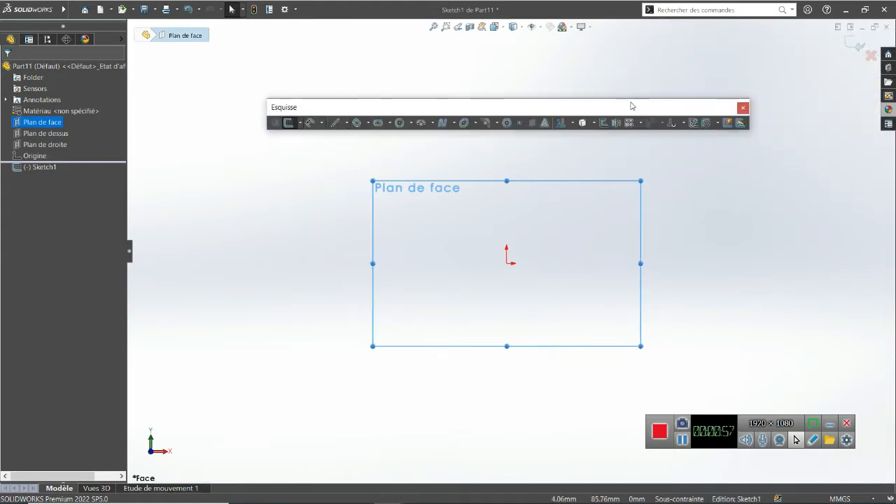
left_click(744, 108)
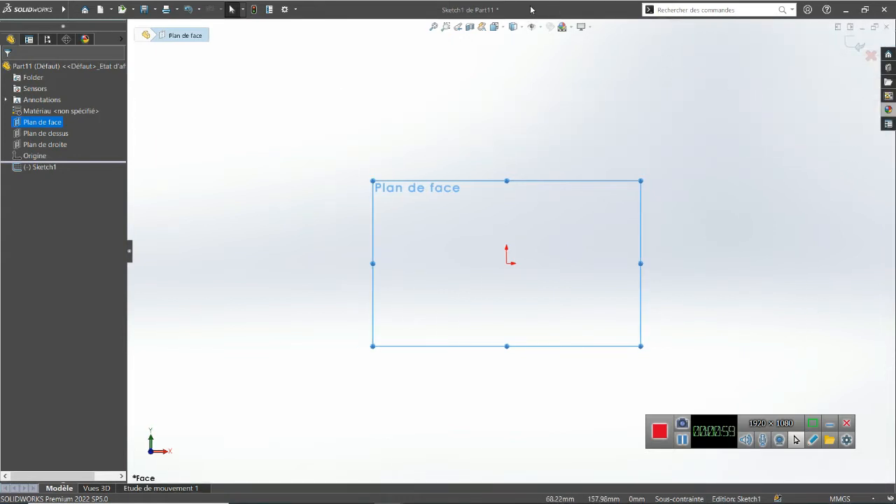
right_click(418, 10)
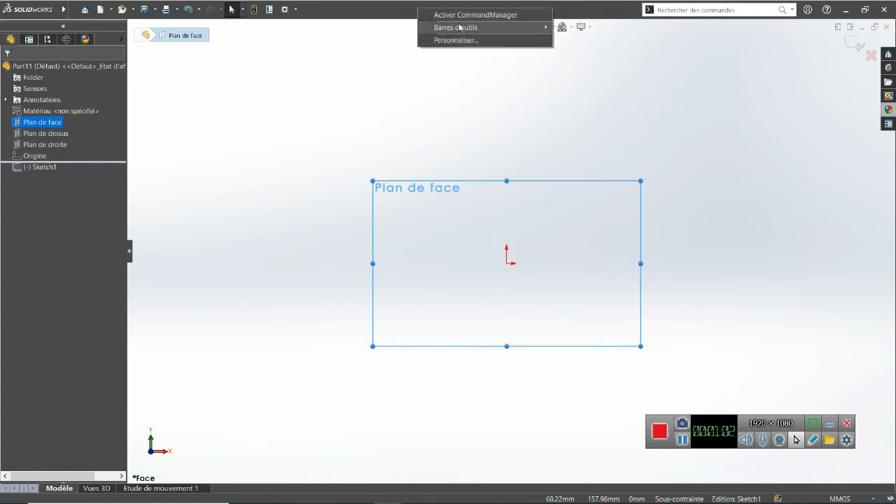
mouse_move(459, 29)
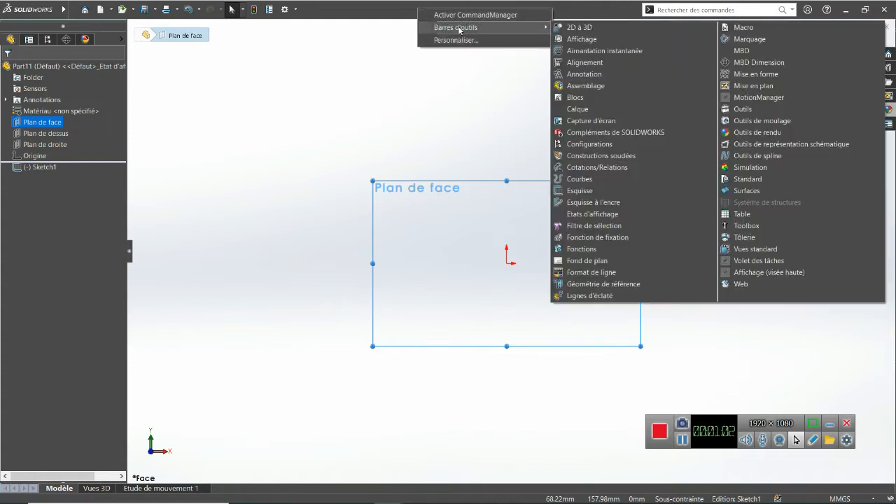
left_click(566, 191)
left_click(415, 80)
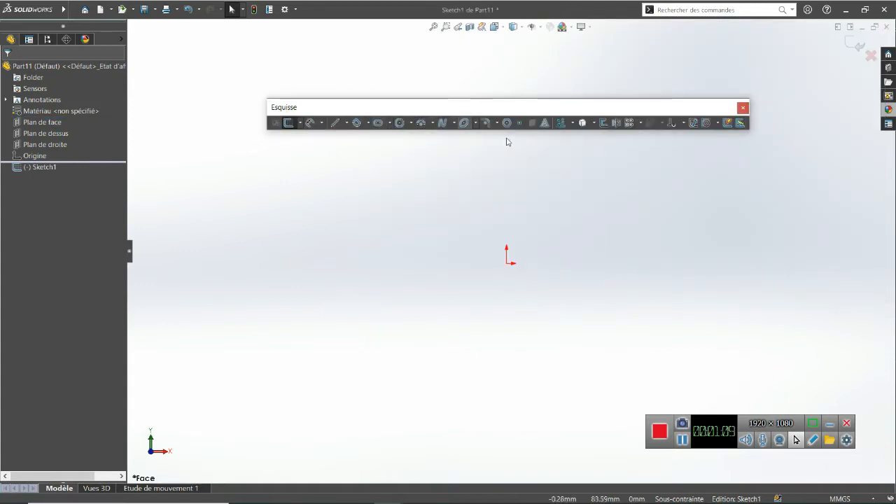
Draw a center rectangle on the origin, about 171 mm wide and 85 mm high.
left_click(367, 123)
left_click(377, 148)
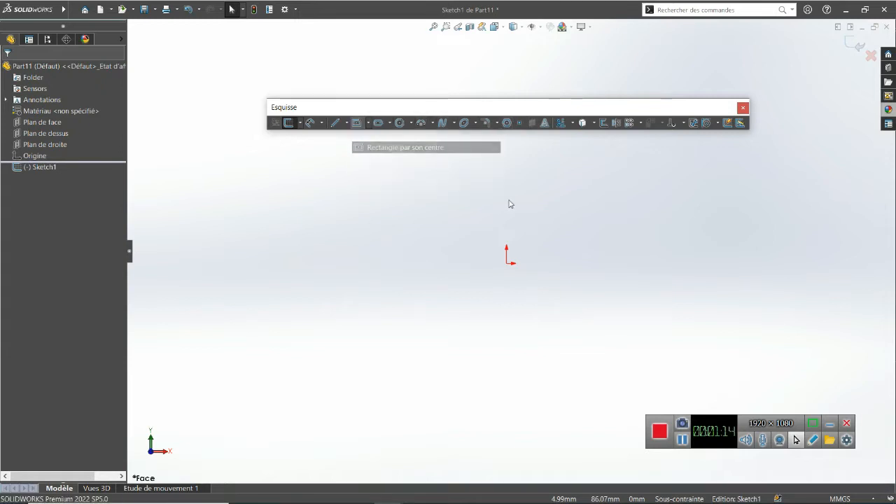
left_click(507, 264)
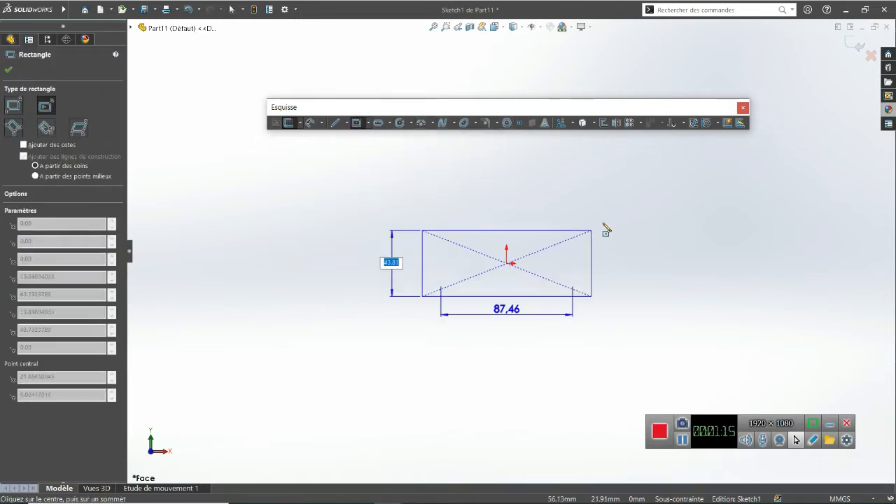
left_click(635, 200)
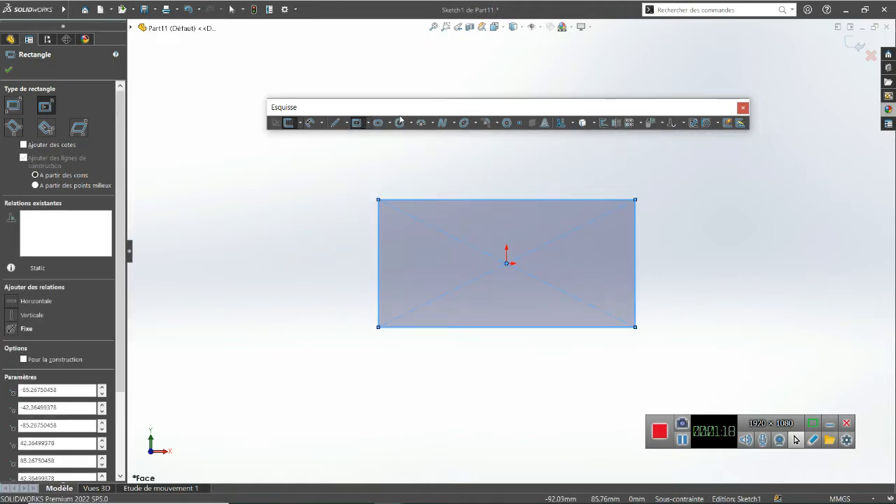
Draw two circles side by side above and to the right of the rectangle, a small one and one about 75 mm in diameter.
left_click(399, 124)
scroll(640, 170, "up", 3)
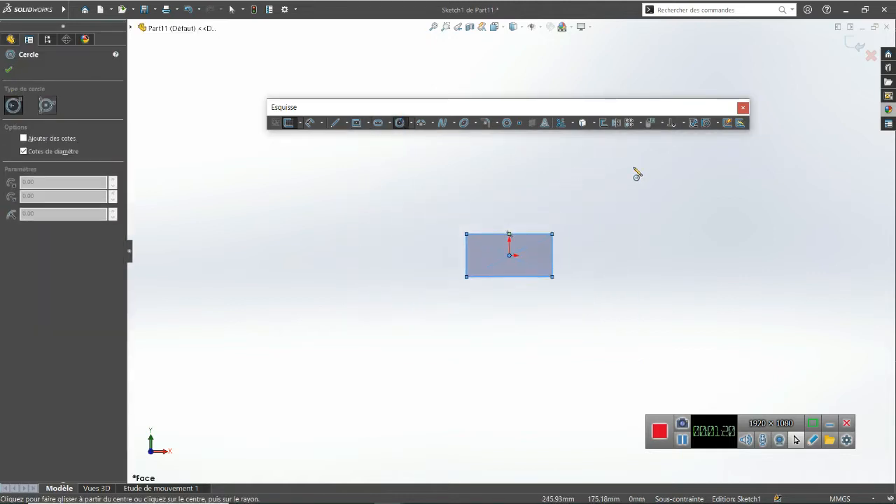
scroll(636, 174, "down", 2)
left_click(558, 158)
left_click(572, 170)
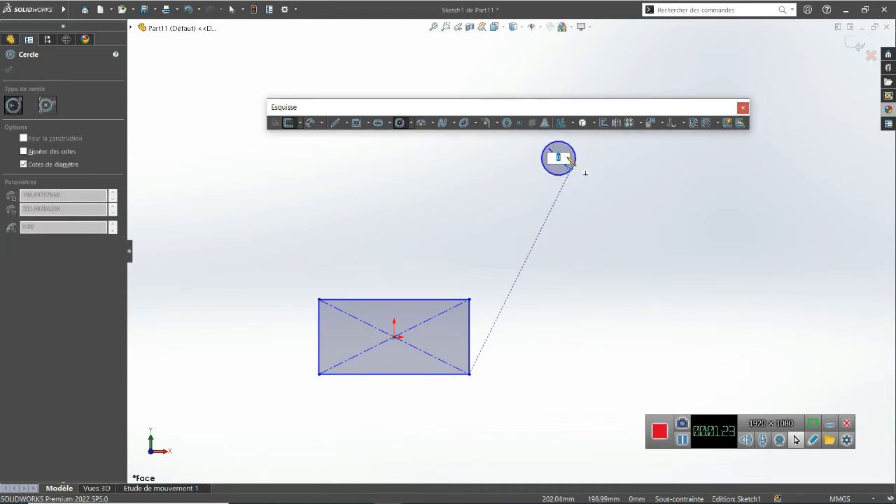
left_click(616, 158)
left_click(596, 185)
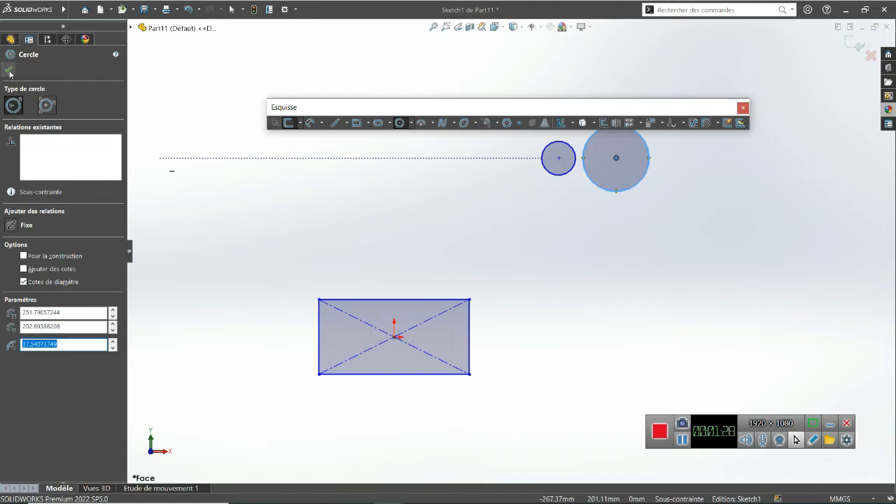
left_click(10, 71)
Dimension the larger circle's diameter as 50 mm.
left_click(311, 123)
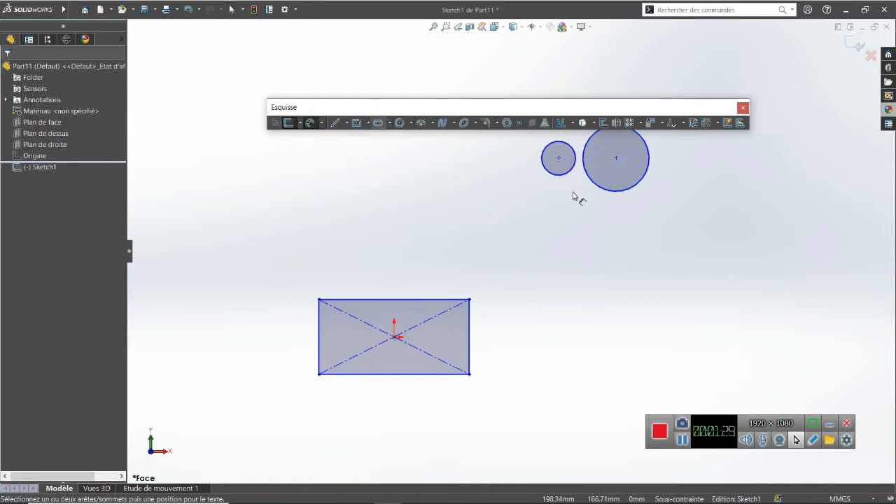
left_click(604, 188)
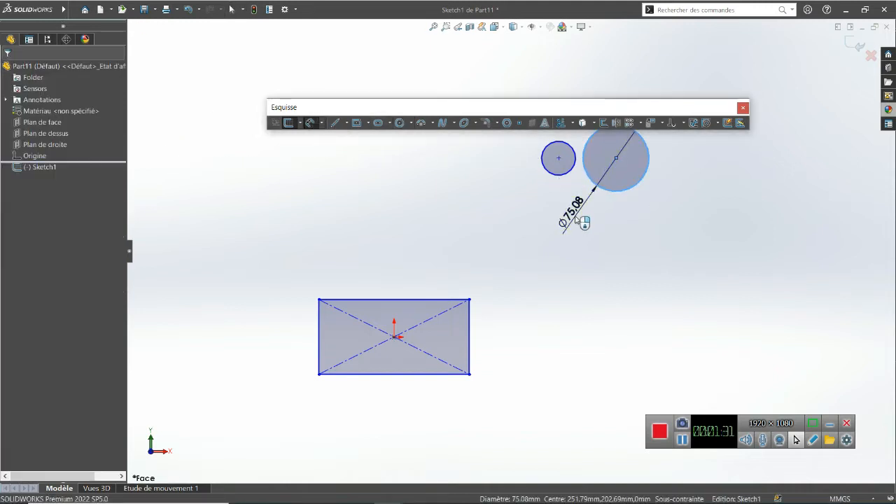
left_click(575, 220)
type("50")
key("Return")
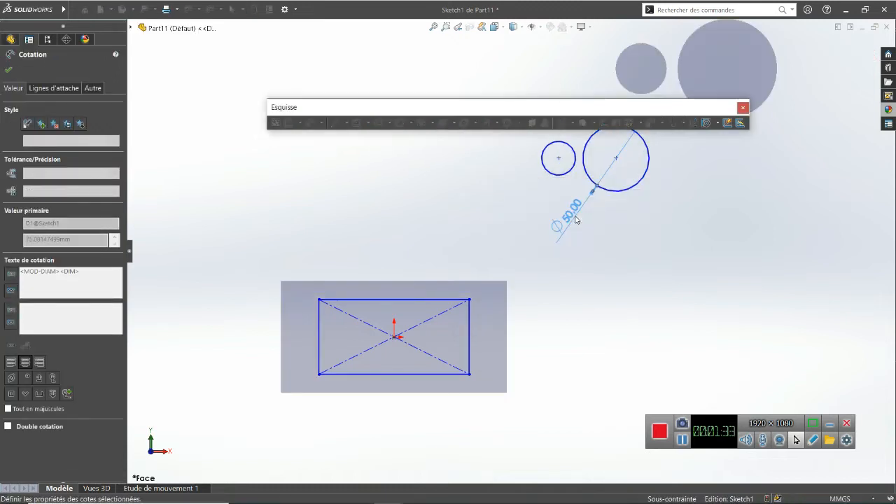
Dimension the smaller circle's diameter as 30 mm and move the larger circle's center onto the smaller circle's center.
left_click(557, 175)
left_click(515, 216)
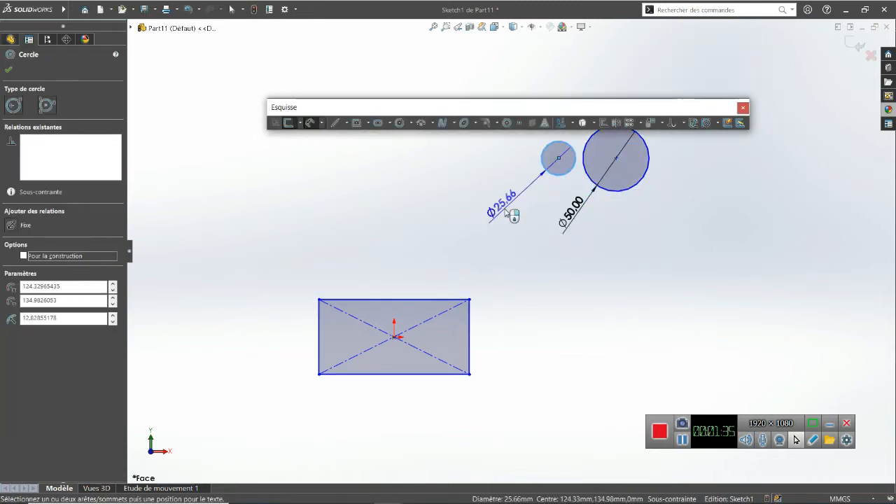
key("Escape")
double_click(505, 210)
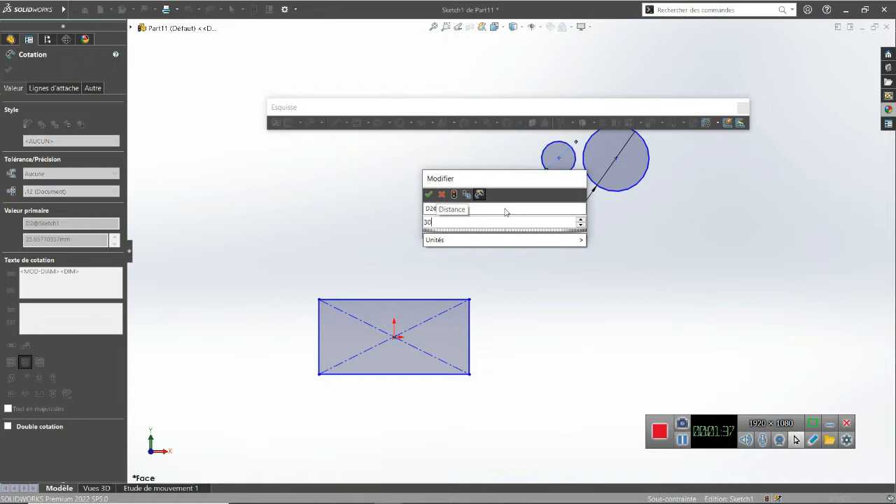
key("Escape")
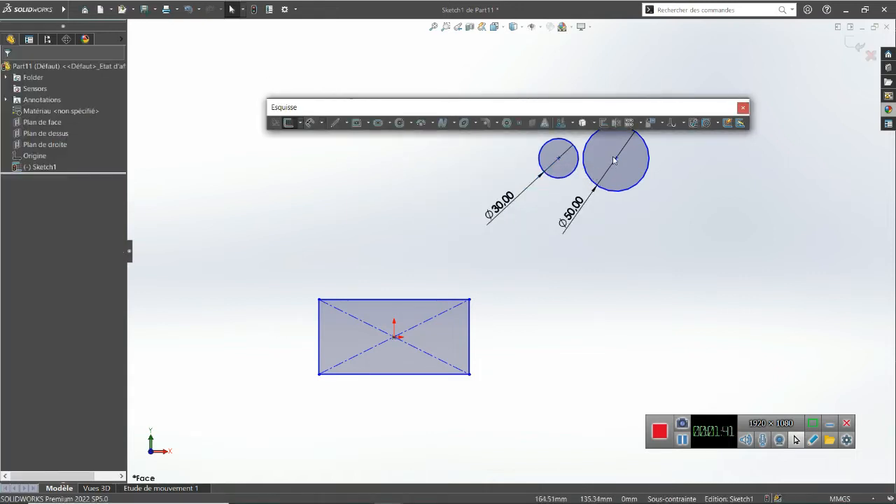
left_click_drag(614, 163, 560, 162)
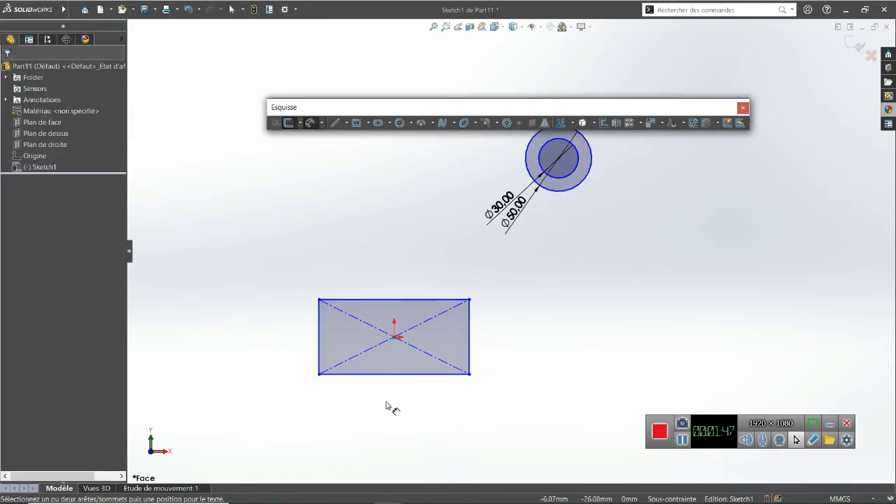
Dimension the rectangle's width and height as 80 mm each.
left_click(398, 378)
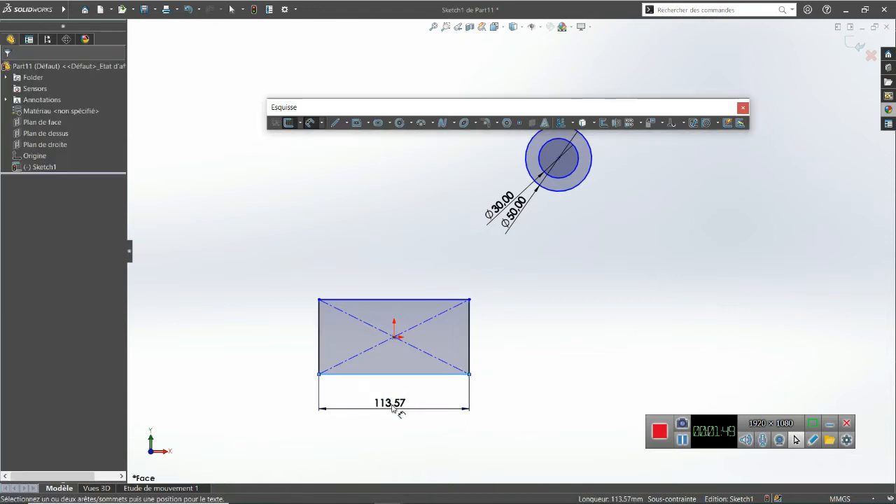
left_click(394, 409)
type("80")
key("Return")
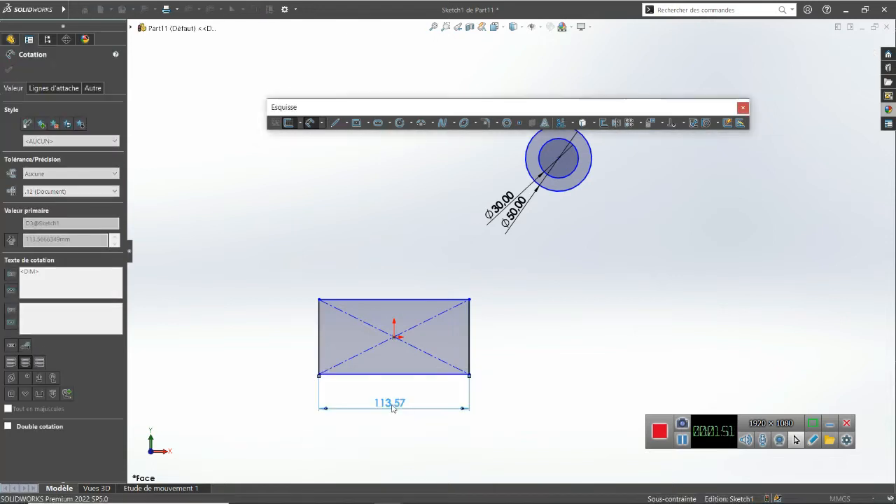
left_click(340, 352)
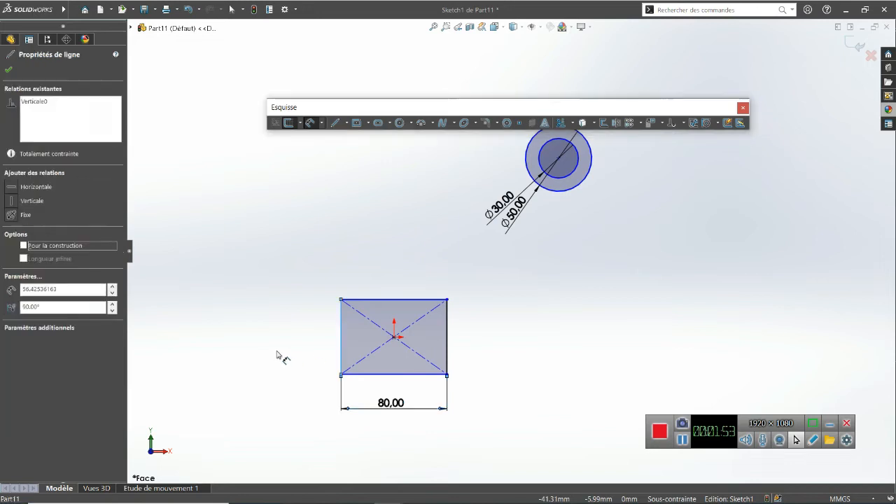
left_click(287, 352)
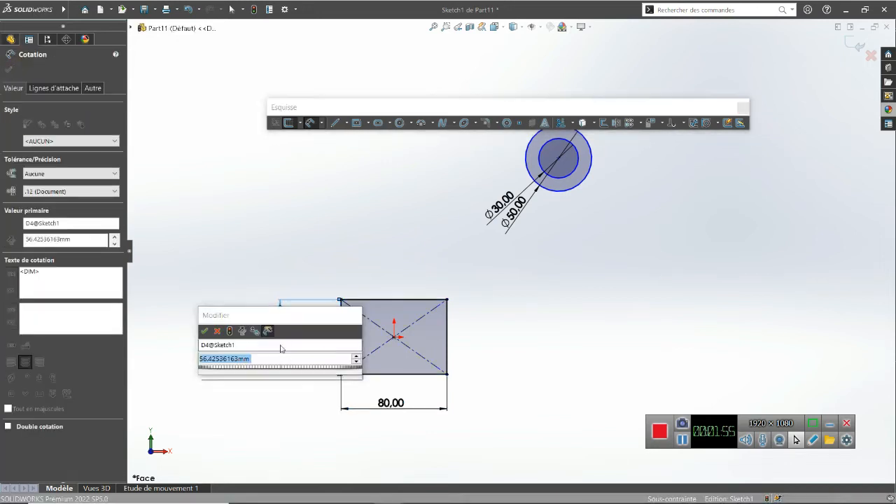
type("80")
key("Return")
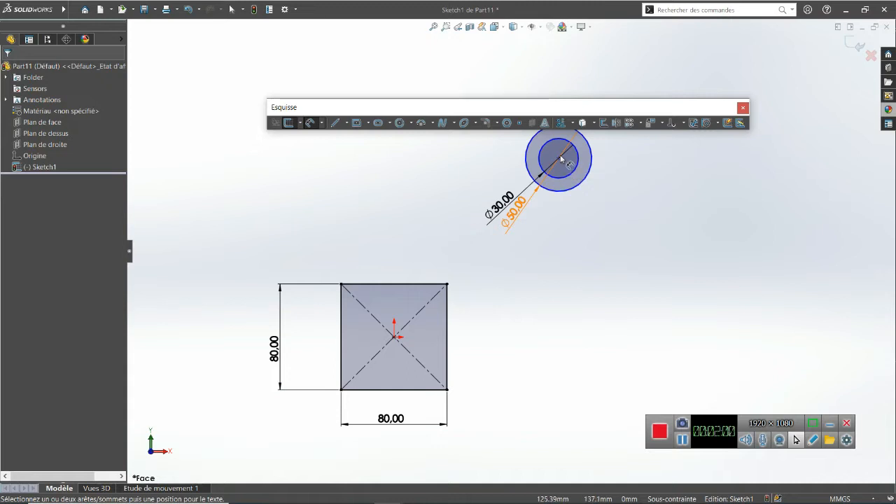
Dimension the vertical distance between the origin and the concentric circles' center as 100 mm.
left_click(566, 179)
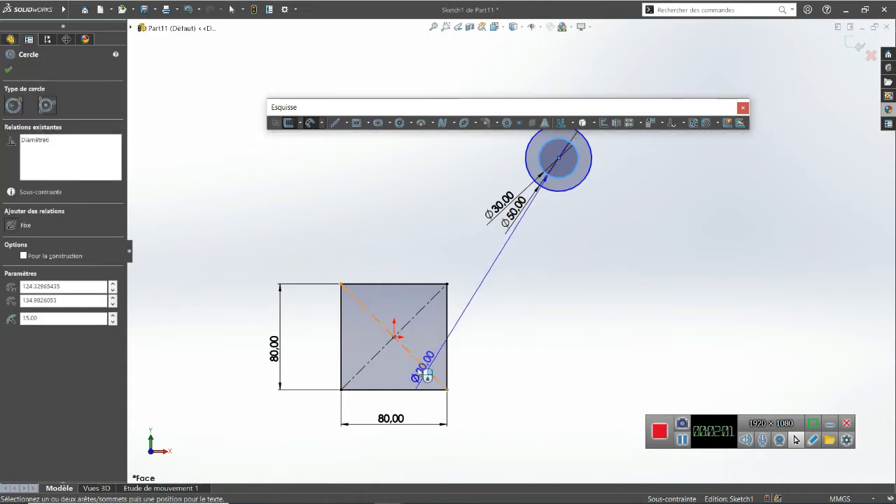
left_click(396, 339)
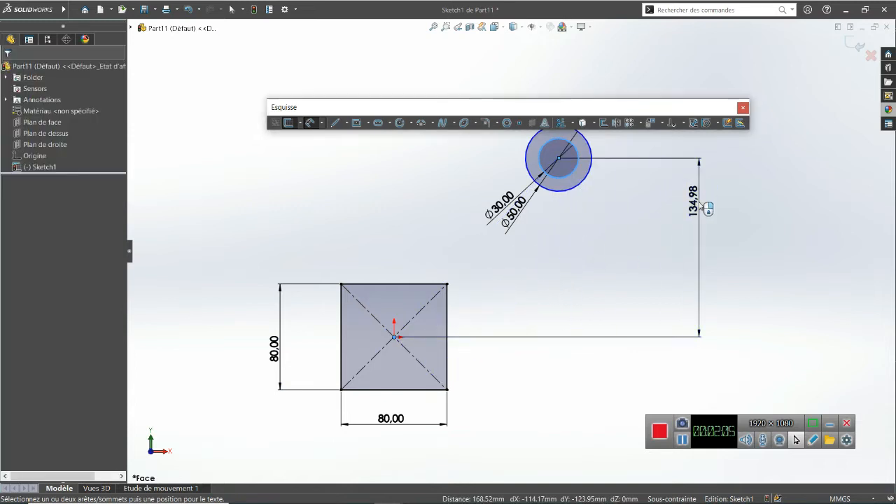
left_click(699, 203)
type("100")
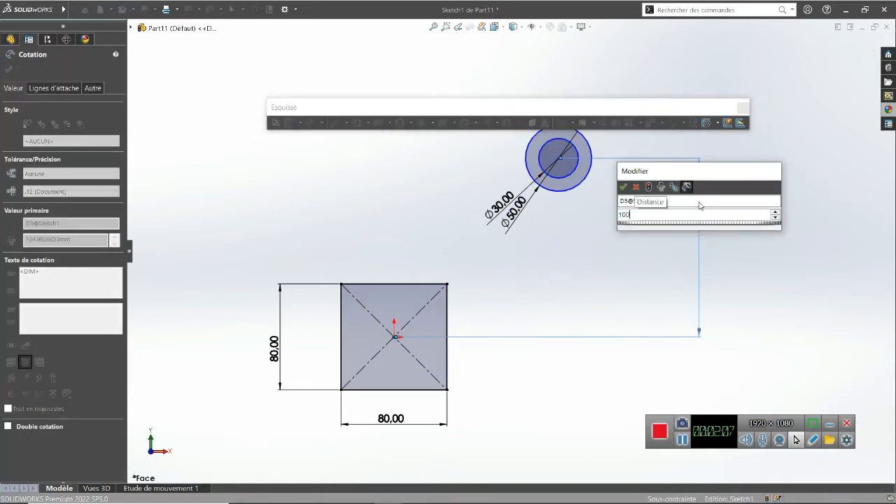
key("Return")
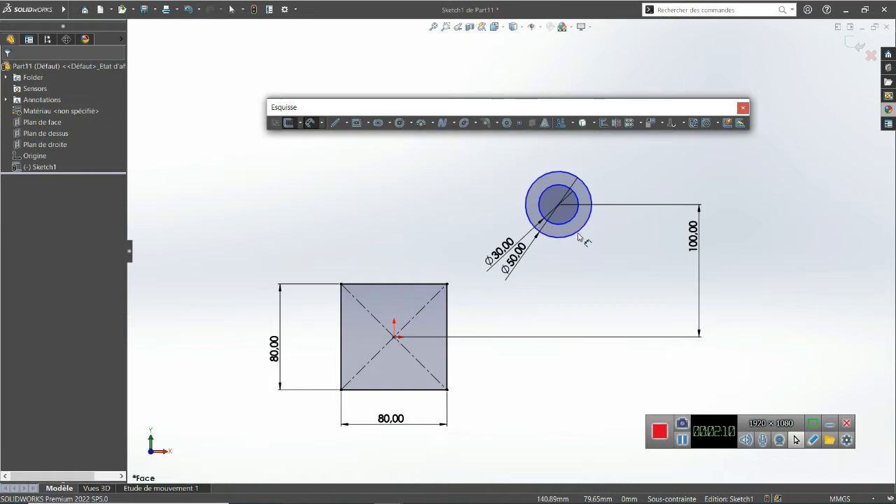
Dimension the horizontal distance from the square's right edge to the circles' center as 40 mm.
left_click(581, 233)
left_click(447, 316)
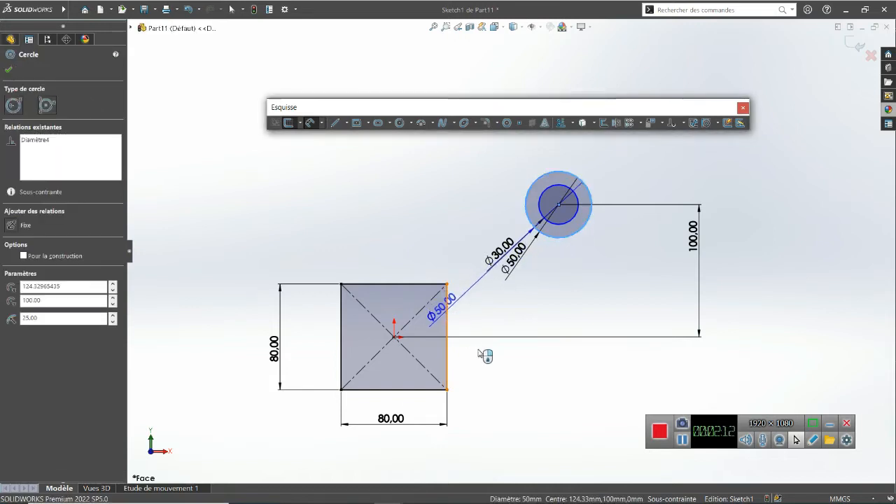
left_click(486, 365)
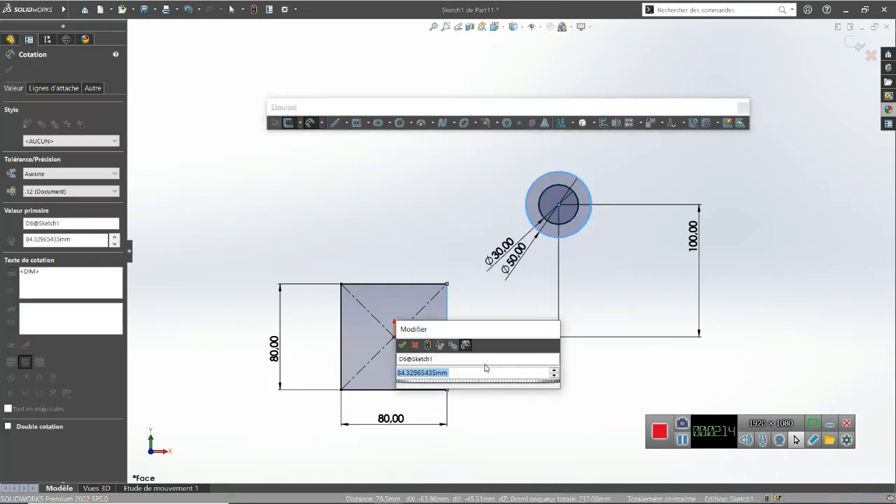
type("40")
key("Return")
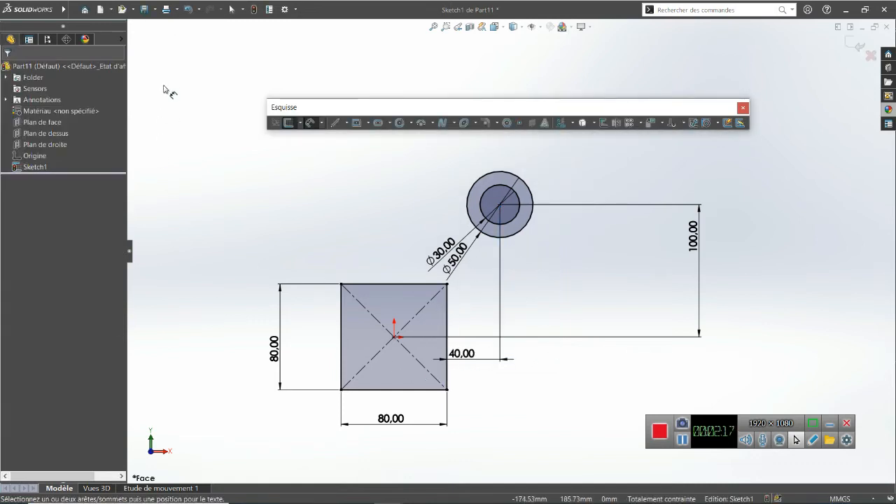
Draw a horizontal line through the origin, joining the midpoints of the square's left and right edges.
left_click(334, 123)
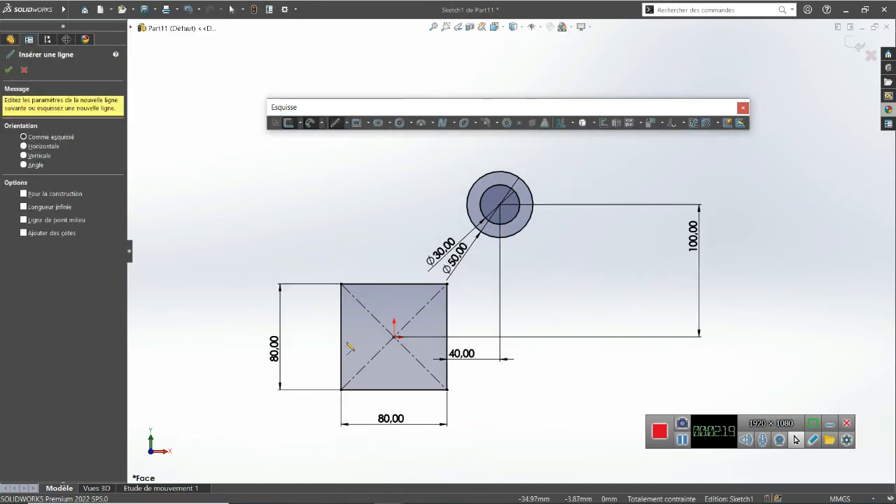
left_click(355, 340)
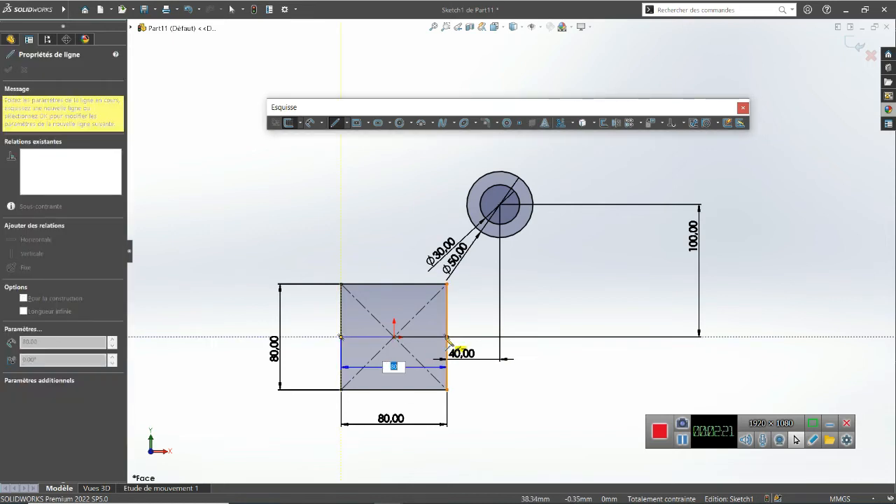
left_click(447, 337)
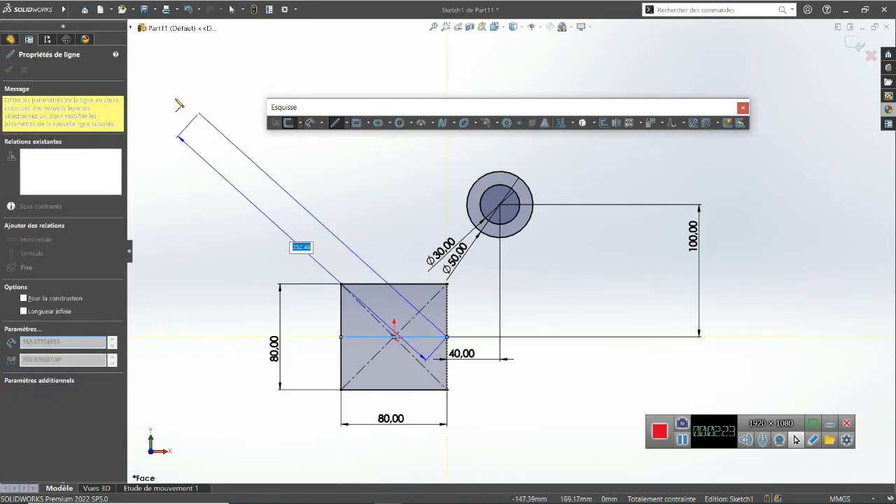
key("Escape")
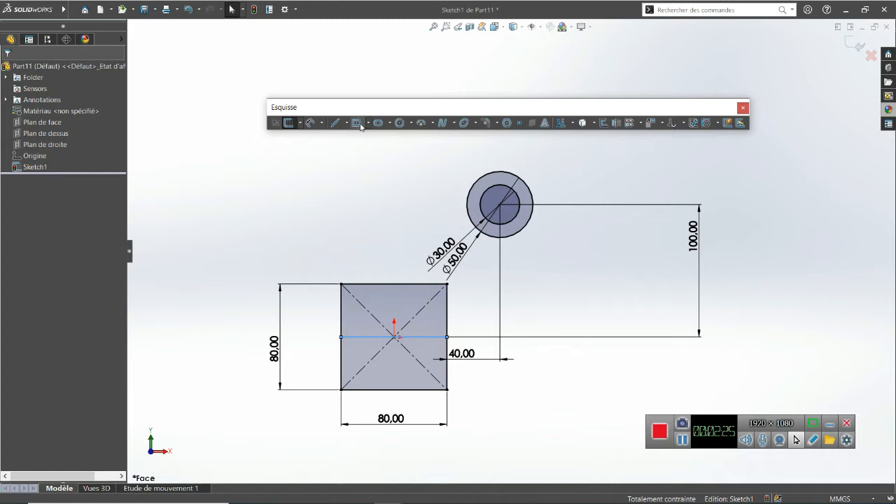
Draw a narrow corner rectangle about 7 mm high across the square's full width, between its horizontal midline and upper edge.
left_click(368, 124)
left_click(392, 135)
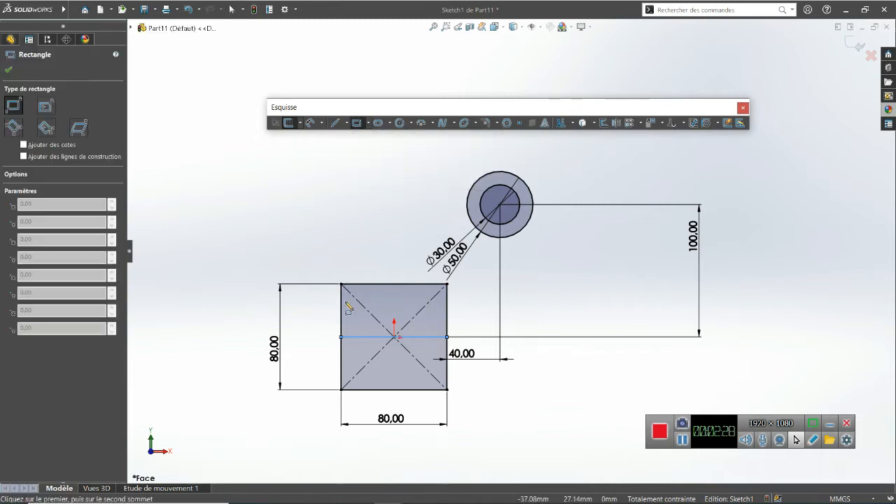
left_click(341, 337)
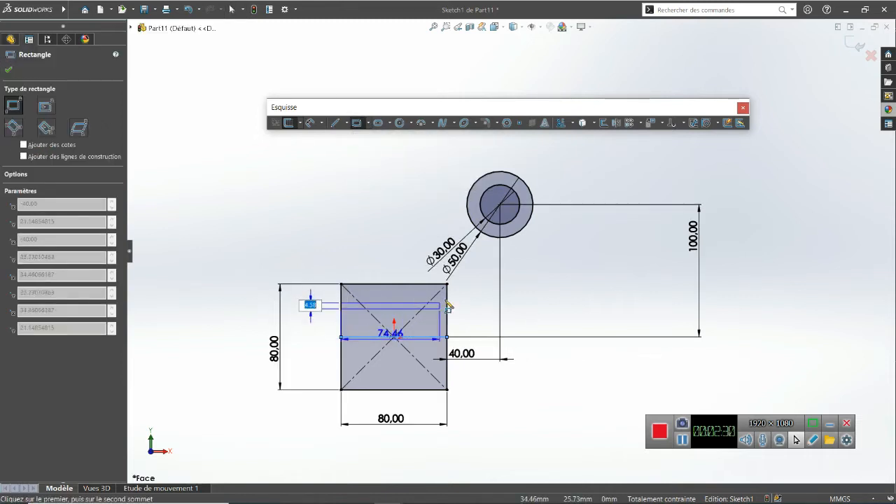
left_click(449, 307)
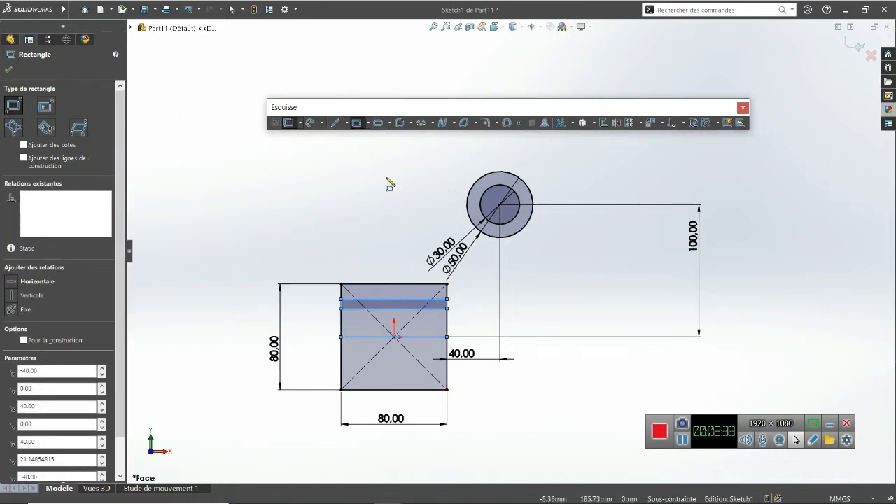
left_click(335, 124)
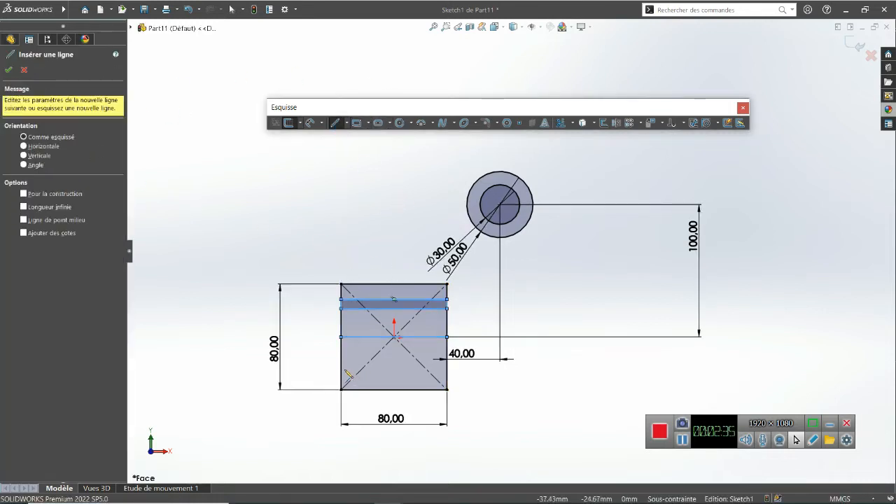
left_click(341, 336)
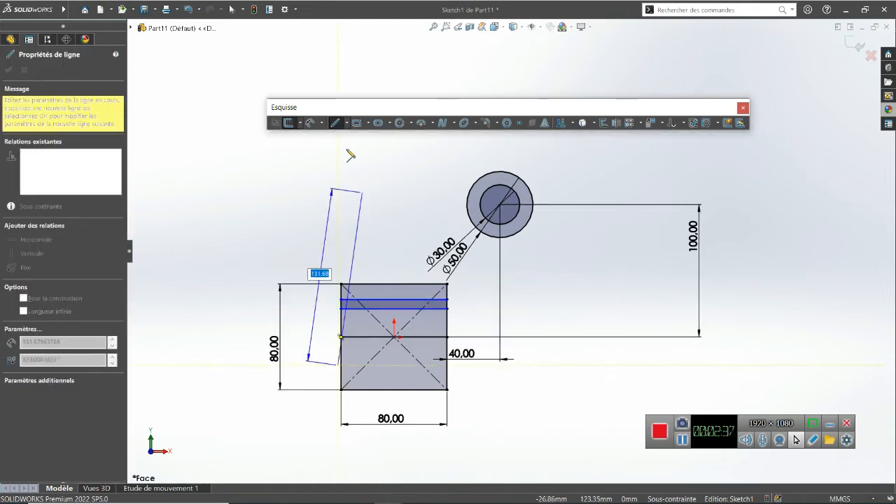
key("Escape")
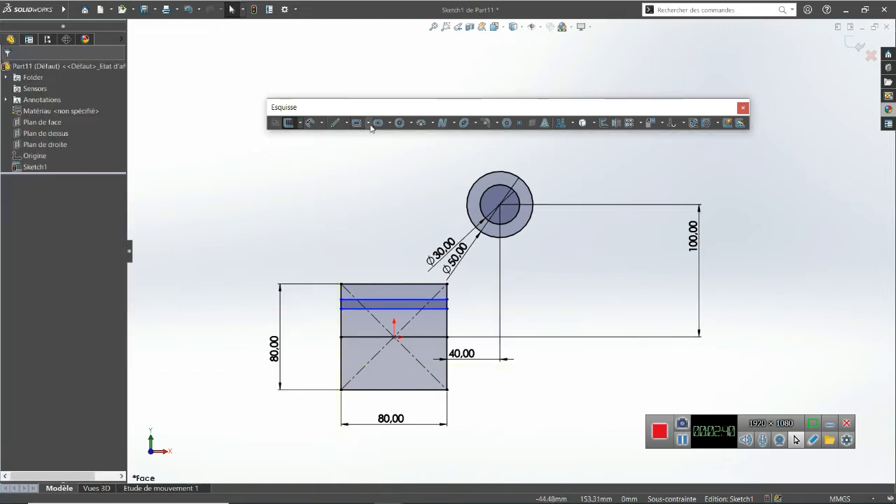
Draw a center rectangle about 42 mm high from the origin to the narrow rectangle's lower right corner, spanning the square's width.
left_click(369, 124)
left_click(382, 147)
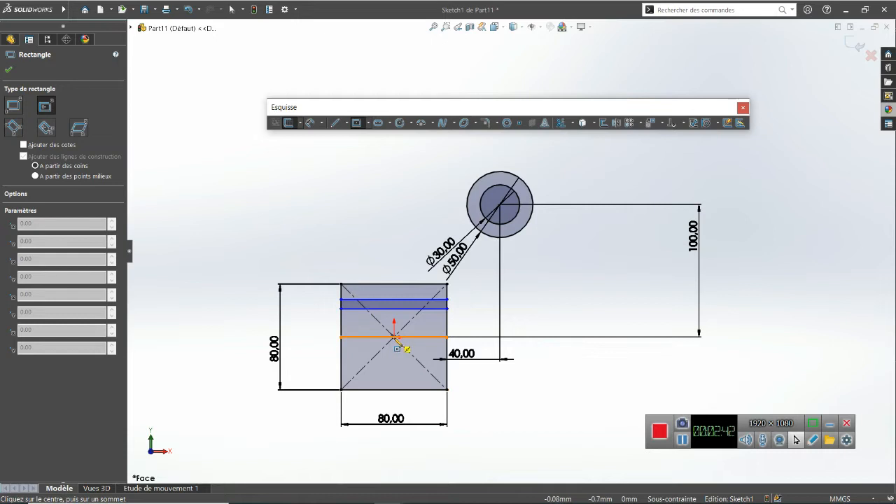
left_click(394, 336)
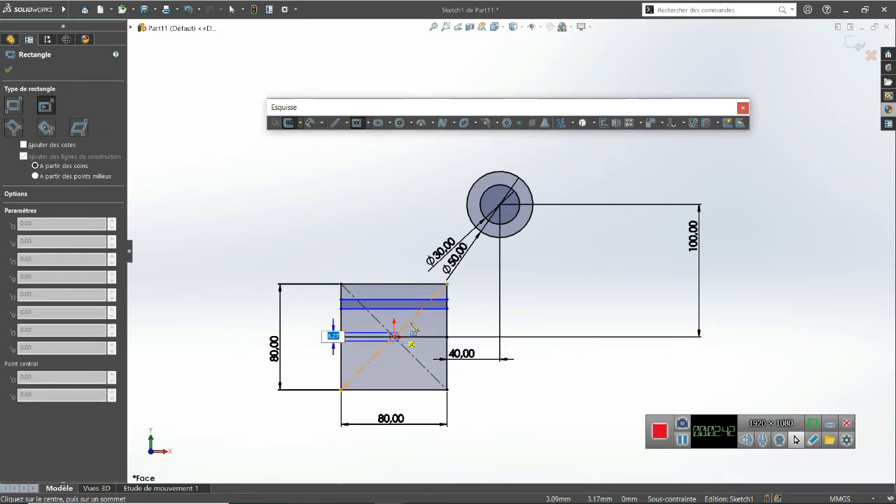
left_click(447, 309)
Dimension the center rectangle's height as 50 mm.
left_click(313, 124)
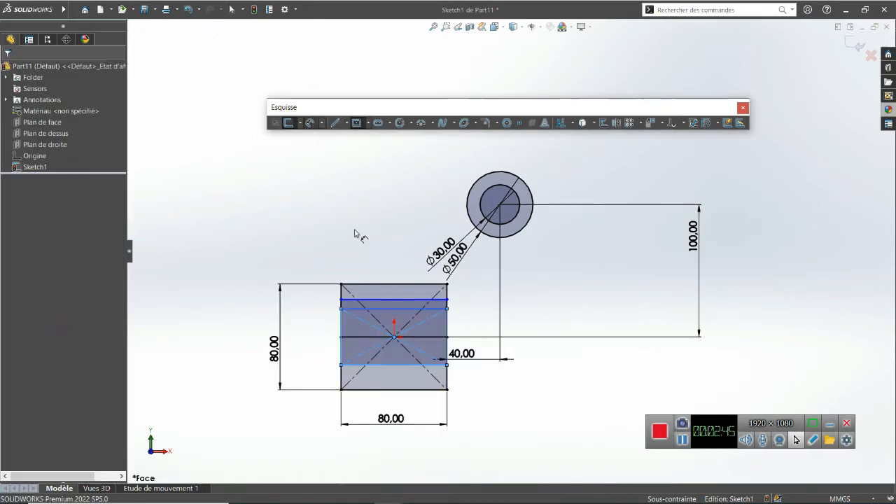
left_click(352, 363)
left_click(354, 308)
left_click(329, 342)
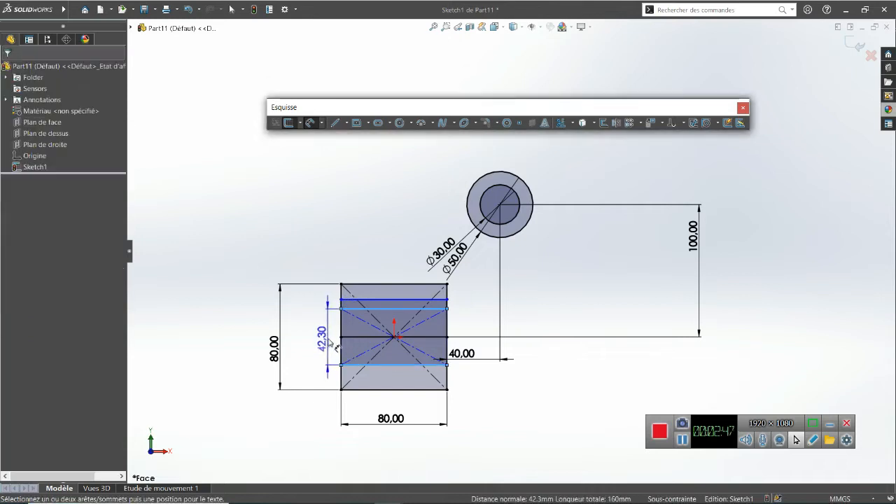
type("50")
key("Return")
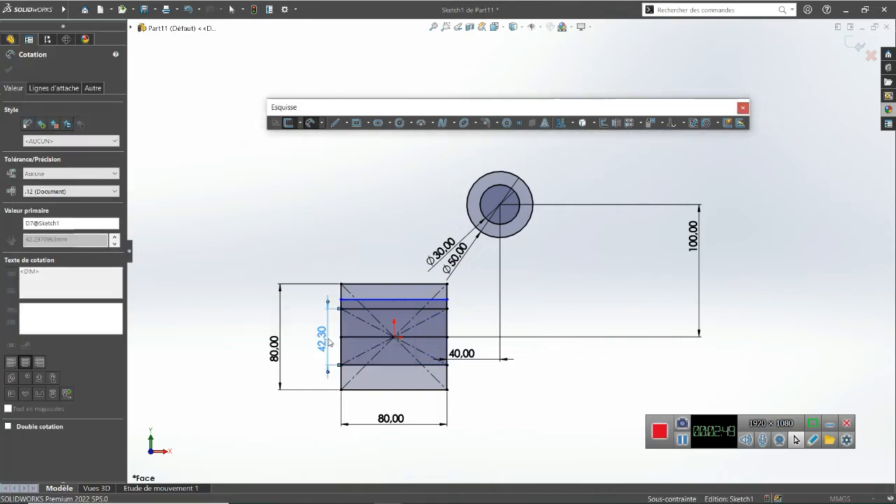
left_click(271, 222)
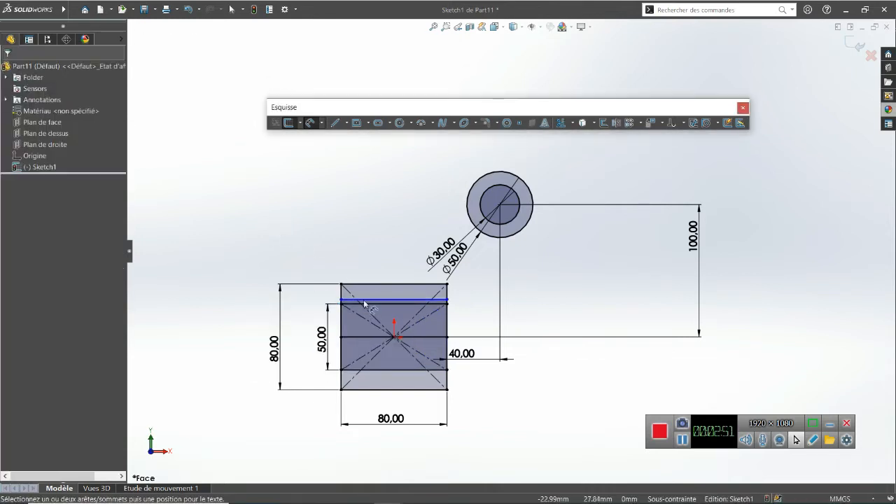
Dimension the height of the narrow rectangle above the center rectangle as 5 mm.
left_click(364, 303)
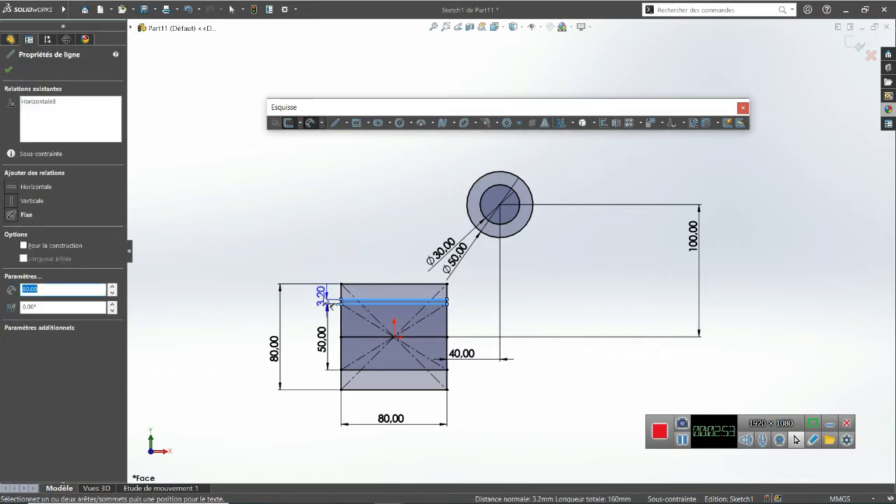
left_click(314, 306)
type("5")
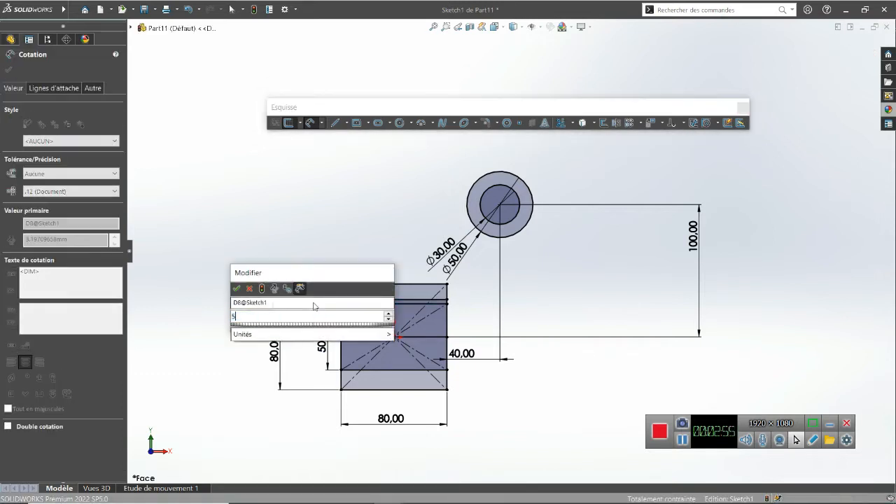
key("Return")
left_click(320, 250)
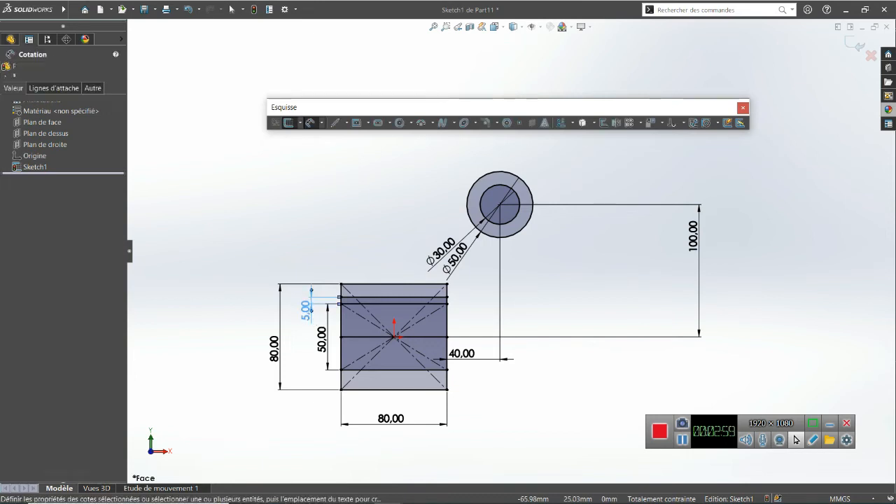
left_click(306, 258)
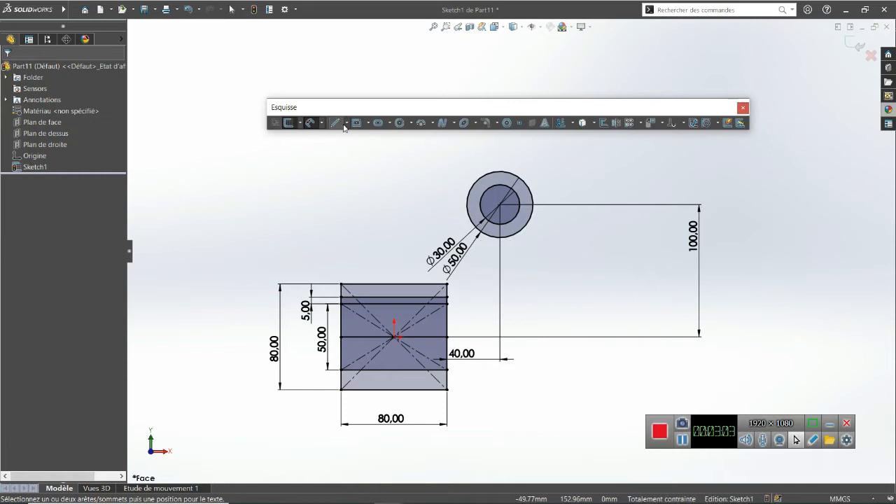
Draw a three-point arc of about 31 mm radius from the square's upper left corner, curving up and to the right.
left_click(423, 123)
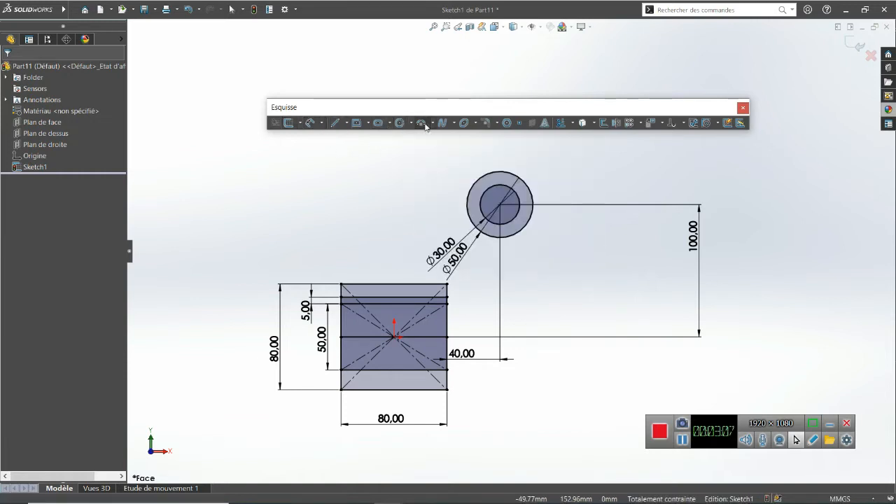
left_click(341, 284)
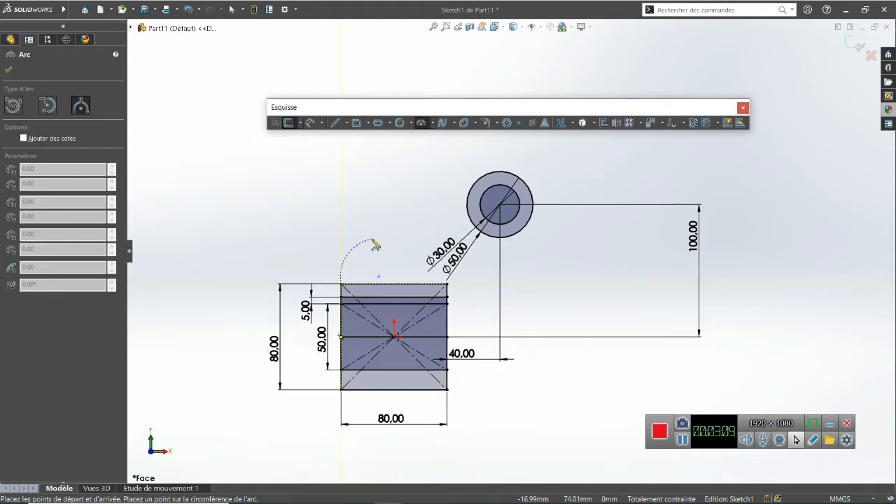
left_click(371, 241)
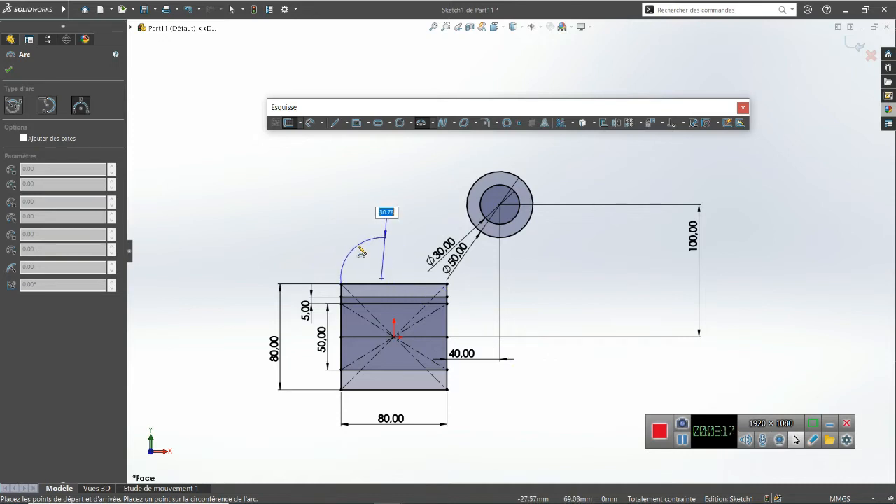
left_click(362, 252)
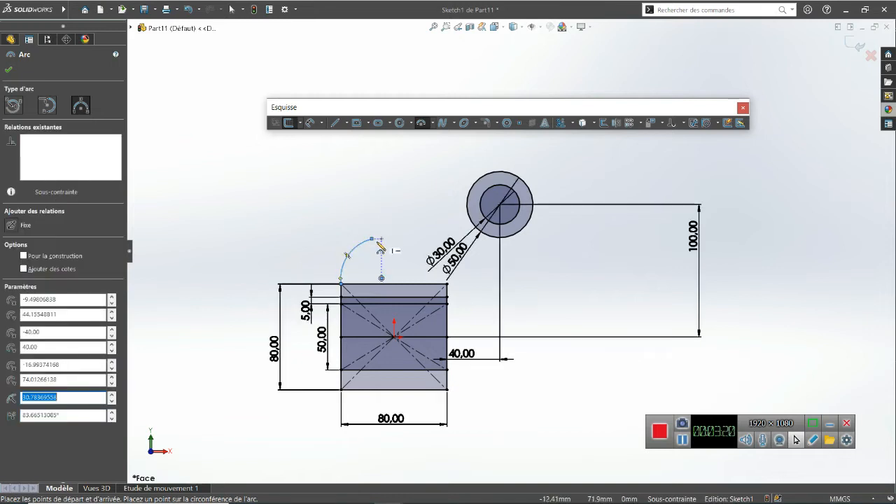
Draw a second three-point arc of about 186 mm radius from the first arc's upper end to the 50 mm circle.
left_click(372, 239)
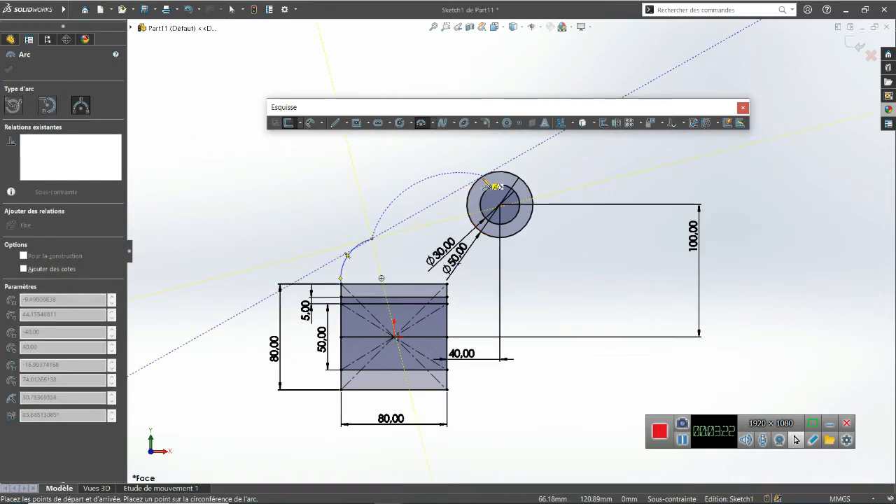
left_click(480, 179)
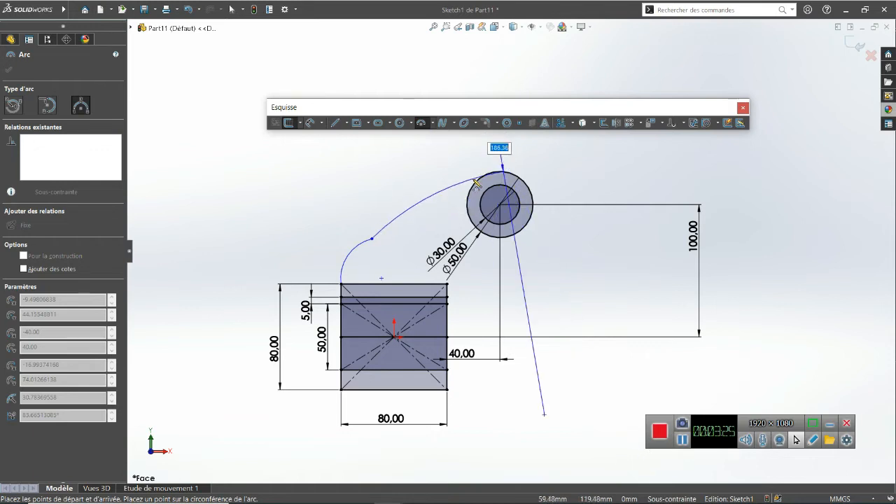
left_click(475, 181)
key("Escape")
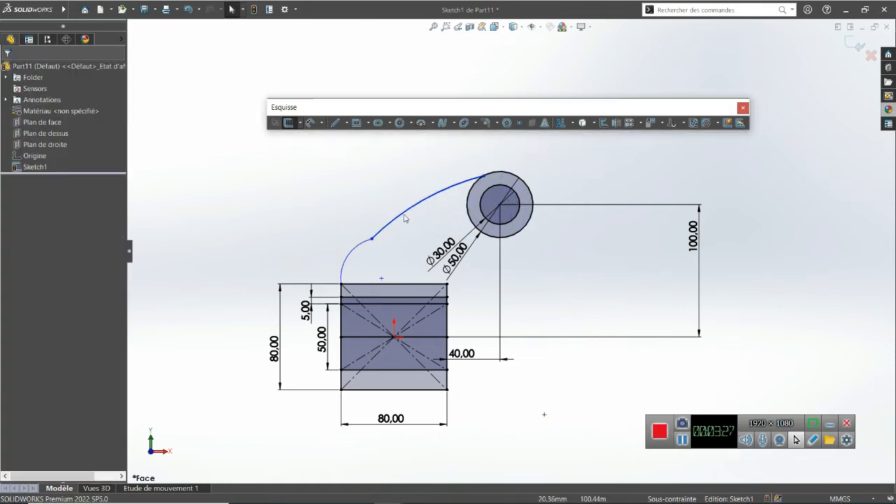
Make the two connected upper arcs tangent to each other.
left_click(385, 232)
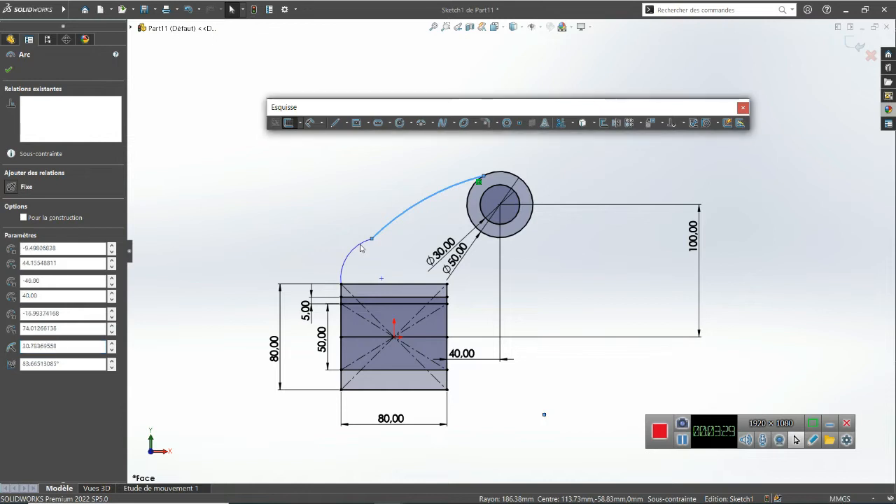
left_click(351, 252, "ctrl")
left_click(32, 249)
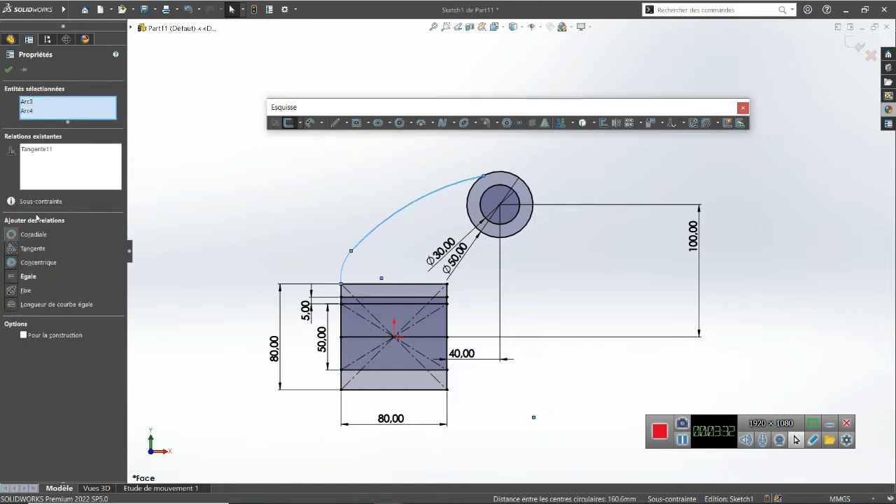
left_click(8, 71)
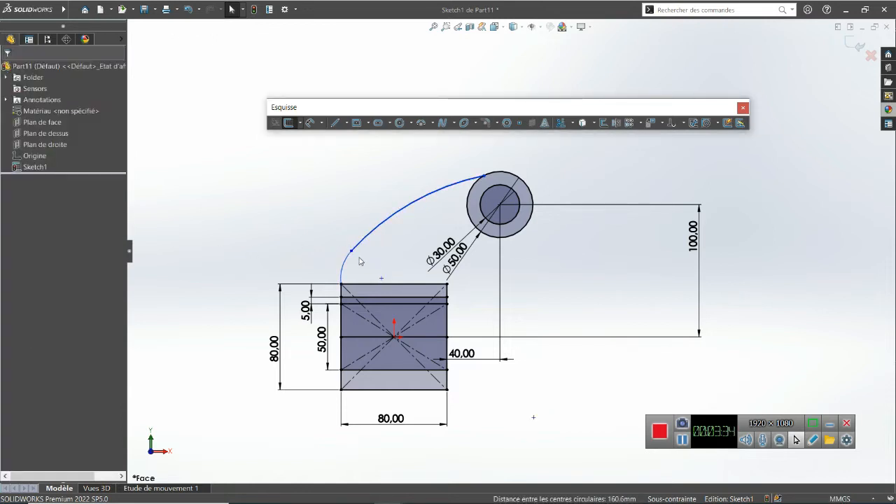
Make the lower of the two arcs tangent to the square's left vertical side.
left_click(344, 266)
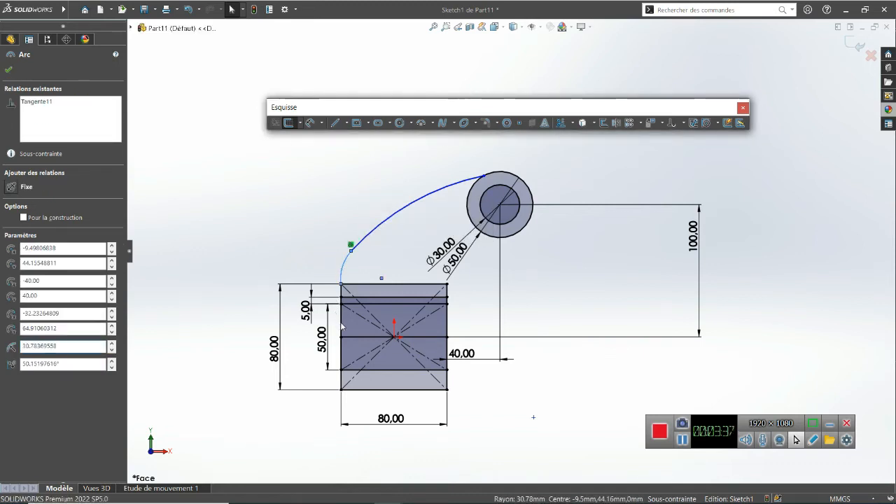
left_click(341, 325, "ctrl")
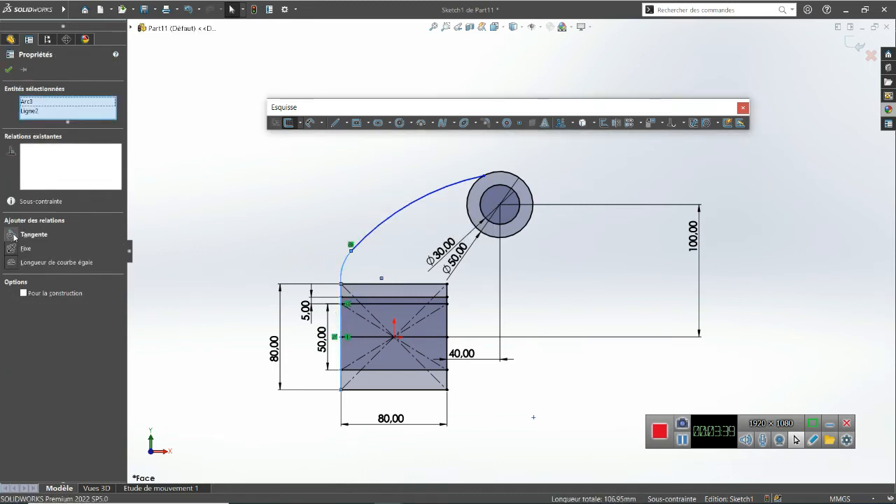
left_click(28, 235)
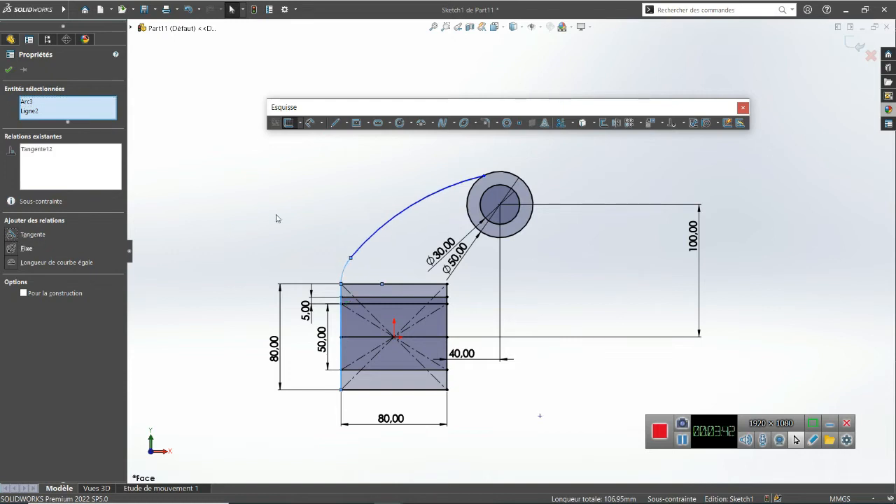
left_click(277, 218)
Make the long upper arc tangent to the 50 mm circle.
left_click(371, 242)
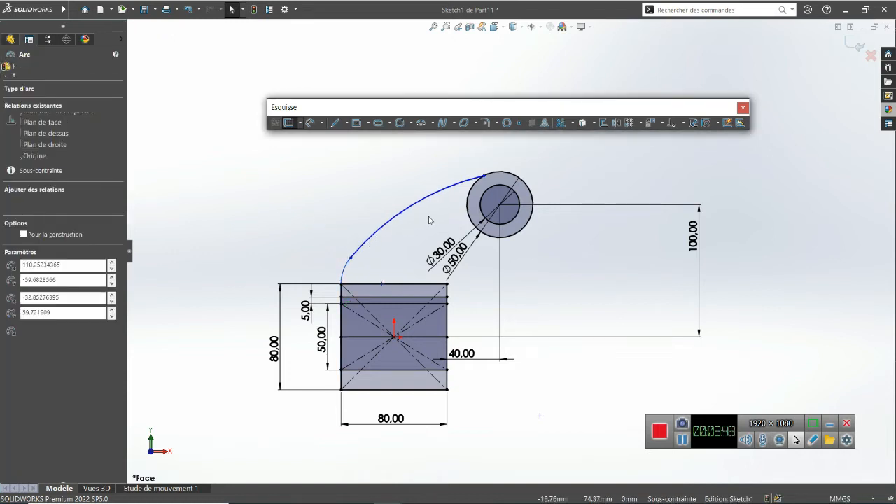
left_click(505, 177, "ctrl")
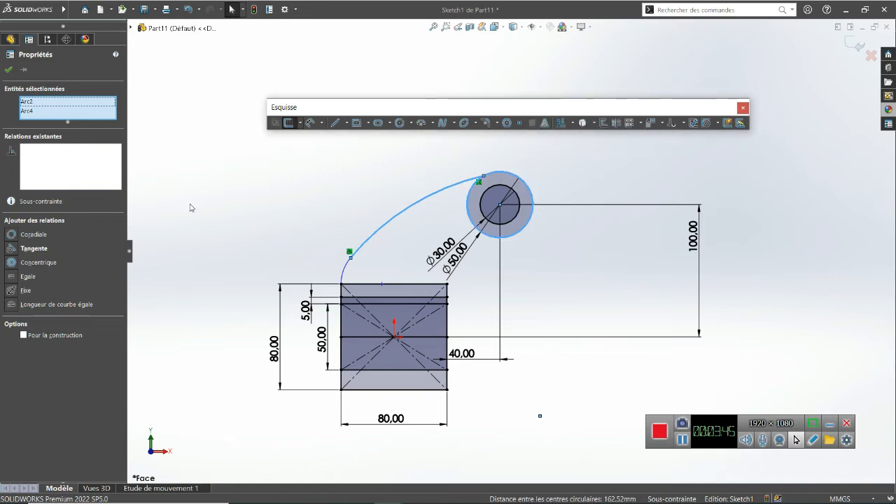
left_click(11, 248)
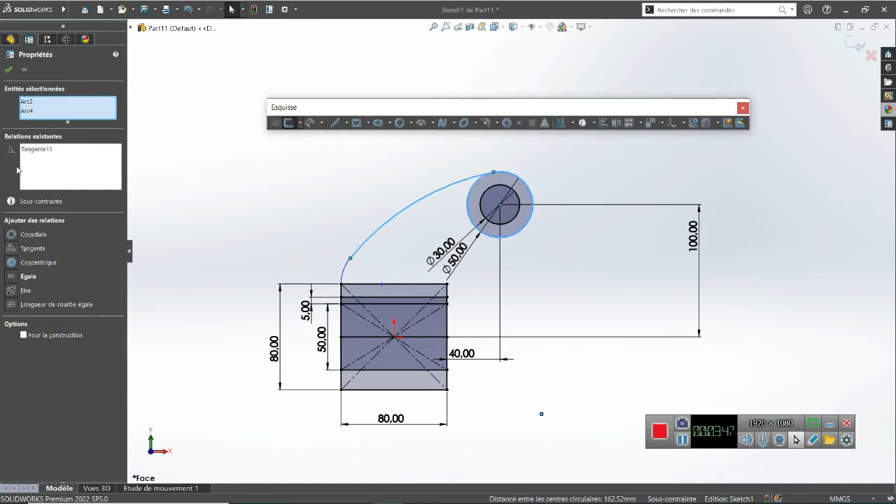
left_click(9, 70)
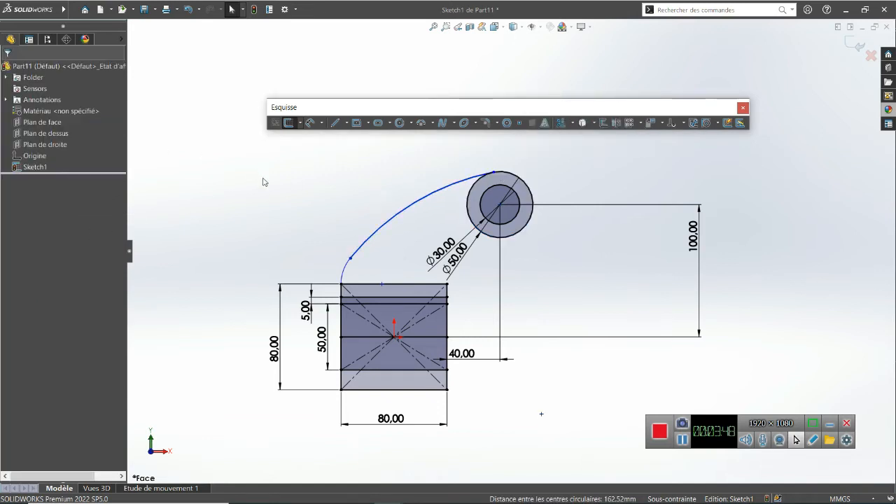
Dimension the radius of the short arc above the square's upper left corner as 50 mm.
left_click(312, 124)
left_click(345, 270)
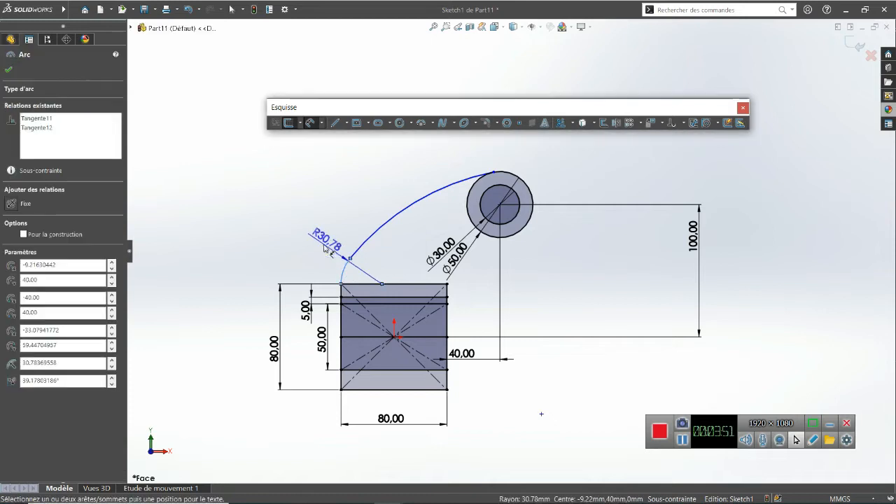
left_click(322, 253)
left_click(322, 254)
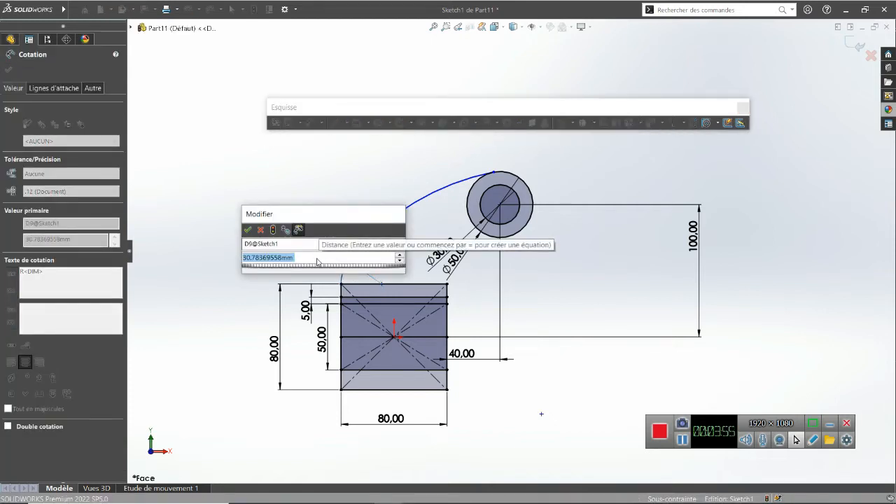
type("50")
key("Return")
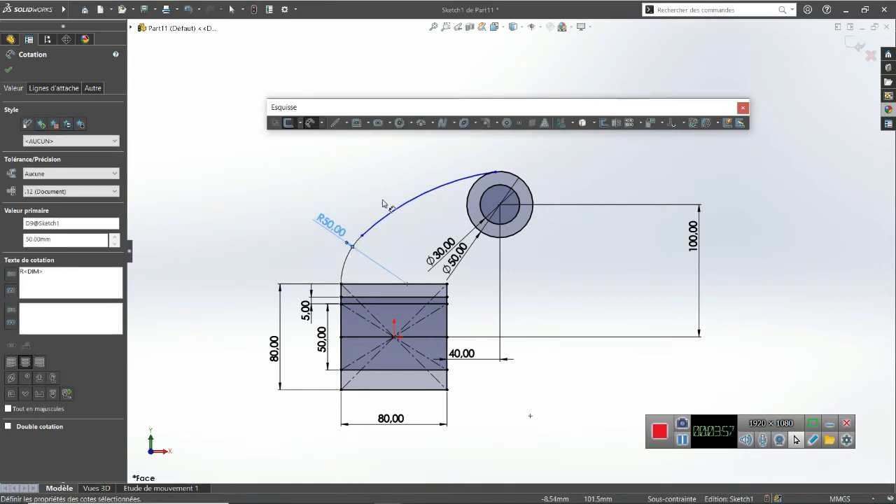
Dimension the radius of the long upper arc as 200 mm.
left_click(394, 210)
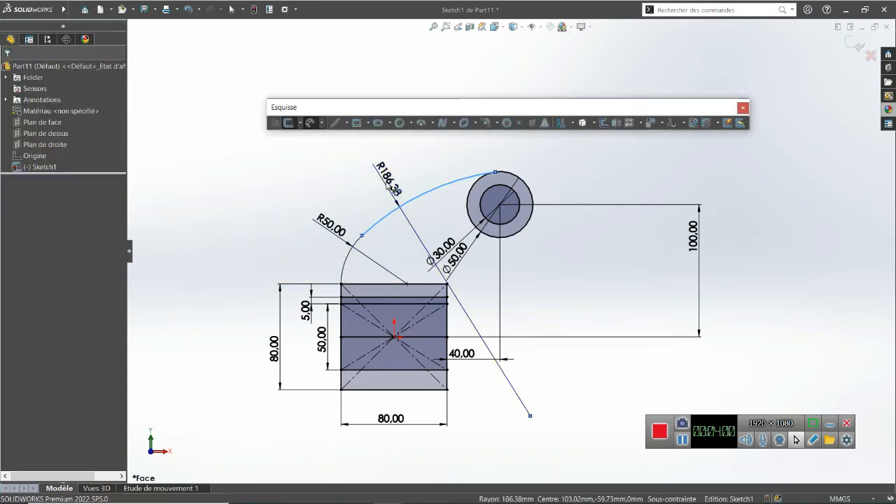
left_click(390, 199)
type("2")
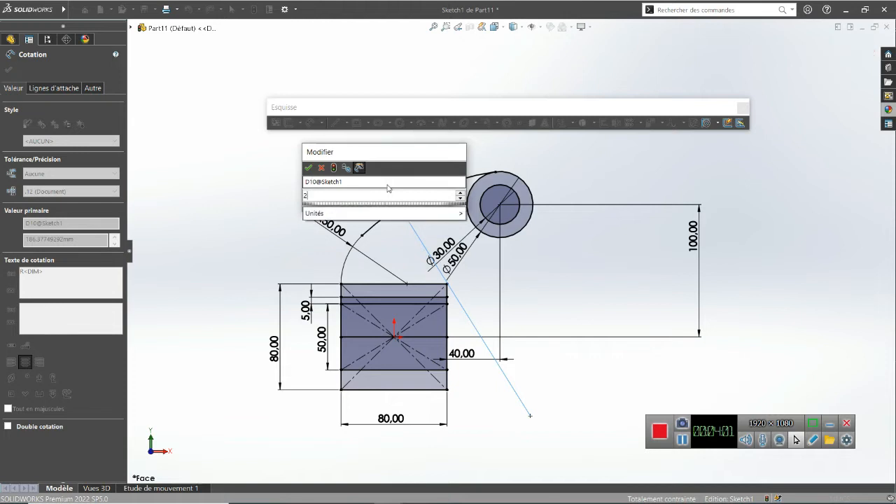
type("00")
key("Return")
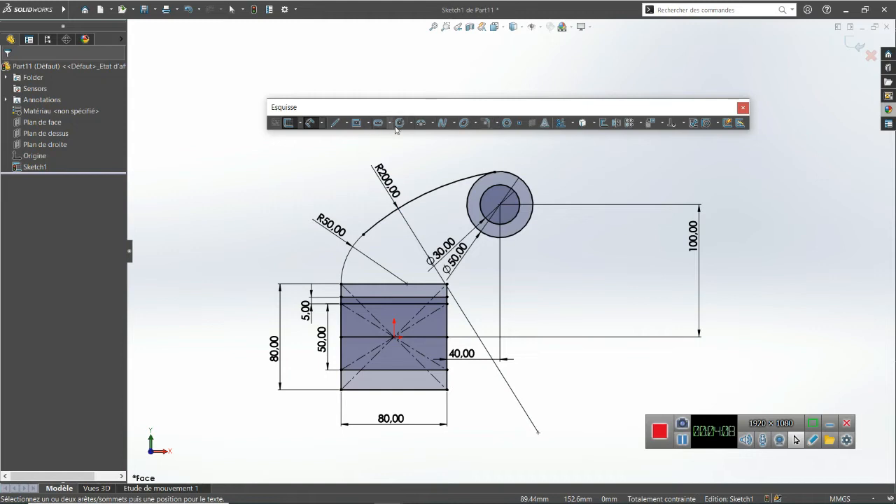
Draw a three-point arc of about 63 mm radius from the square's right side, near its upper corner, to the underside of the 50 mm circle.
left_click(421, 123)
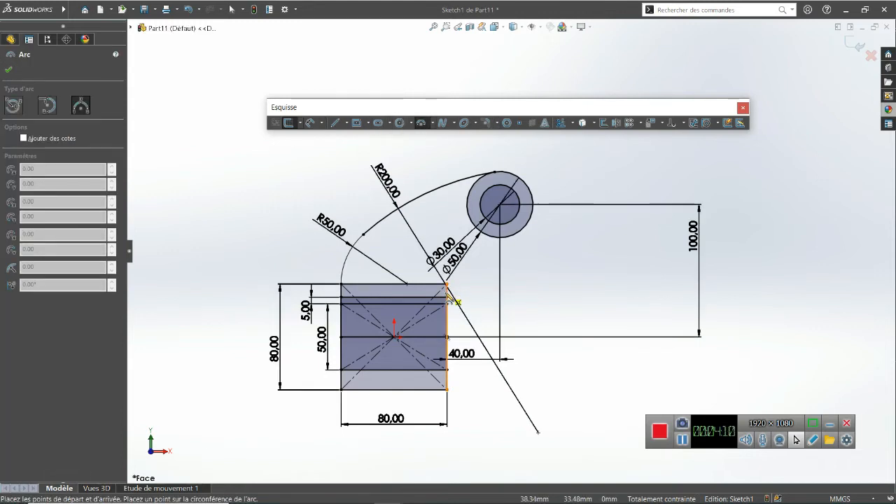
left_click(448, 290)
left_click(491, 237)
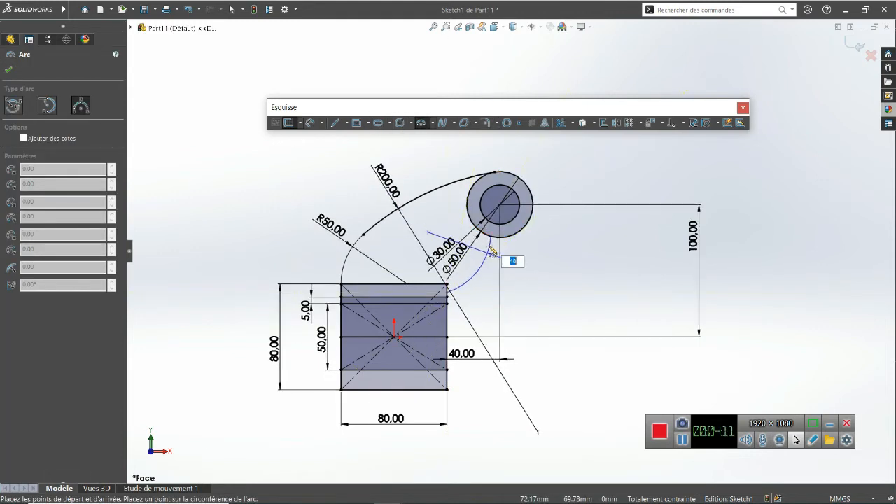
left_click(478, 249)
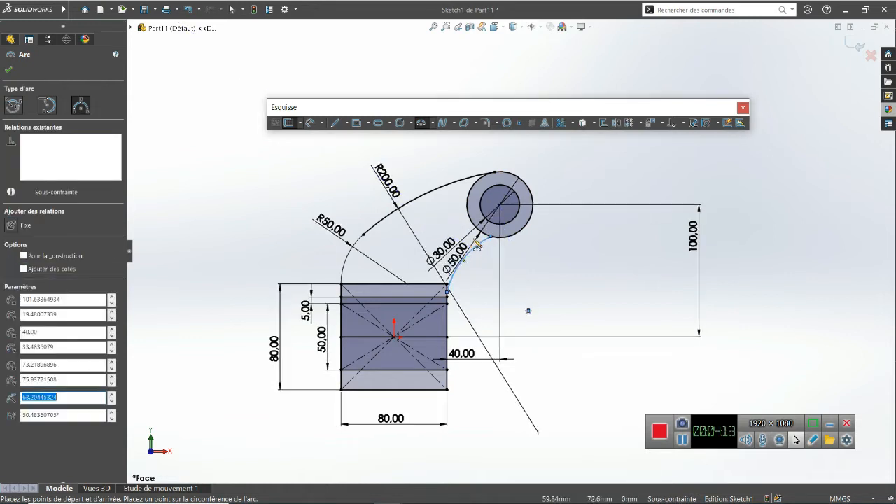
key("Escape")
left_click(454, 279)
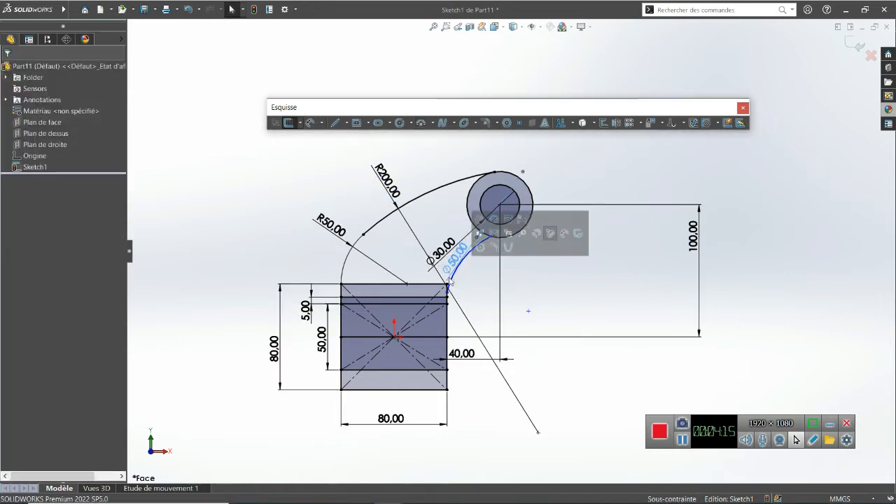
left_click(447, 320)
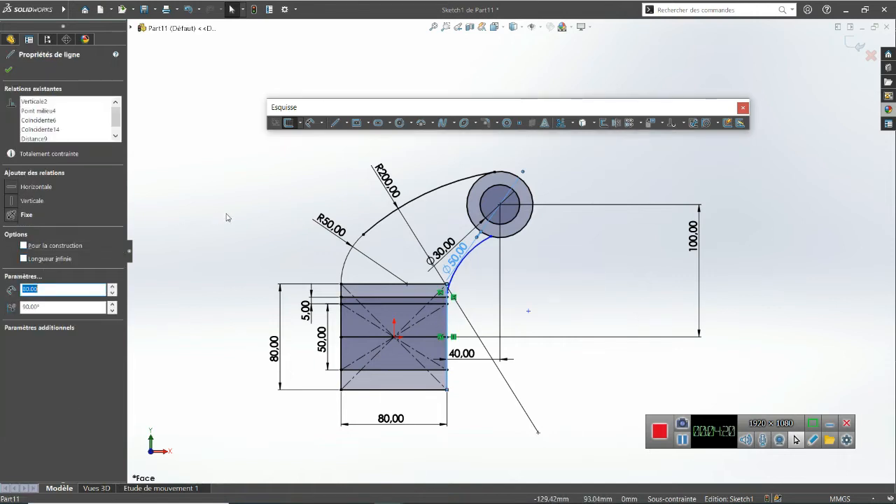
left_click(480, 270)
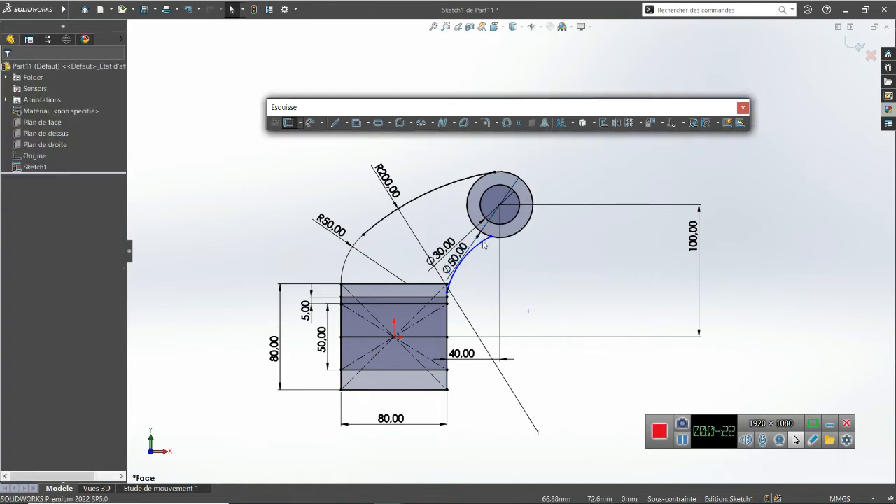
Make the new lower arc tangent to the square's right vertical side.
left_click(481, 248)
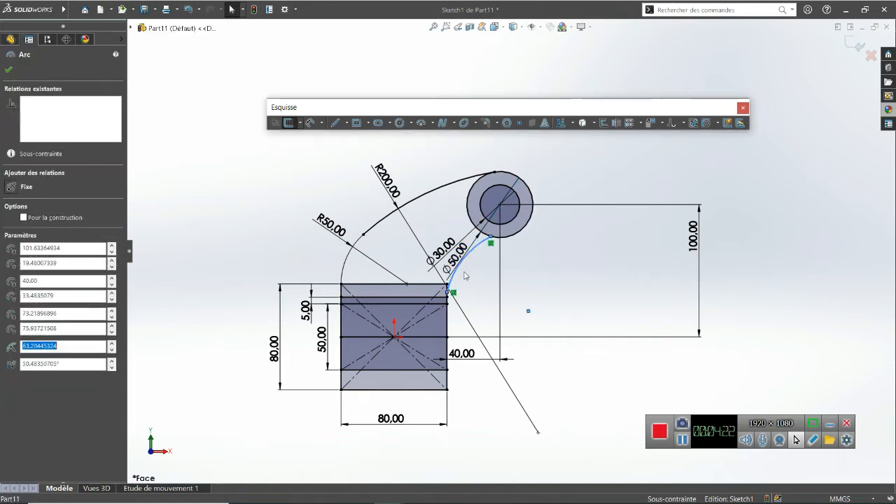
left_click(447, 319, "ctrl")
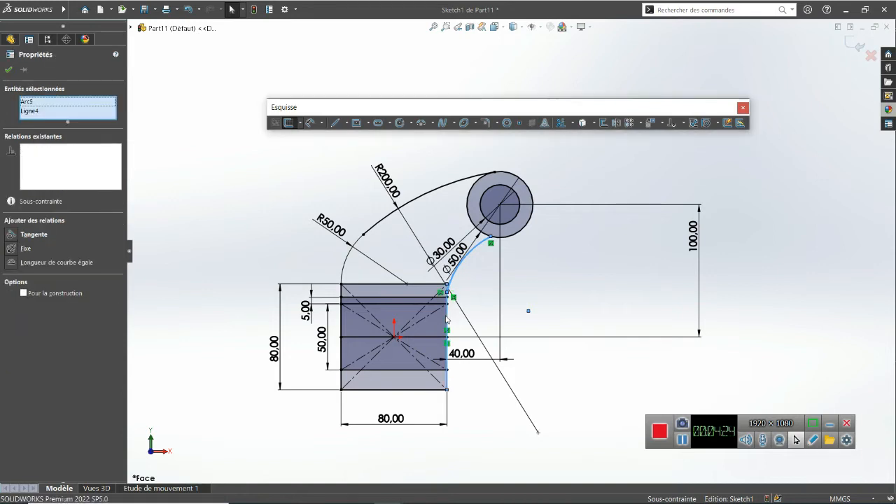
left_click(24, 234)
left_click(180, 220)
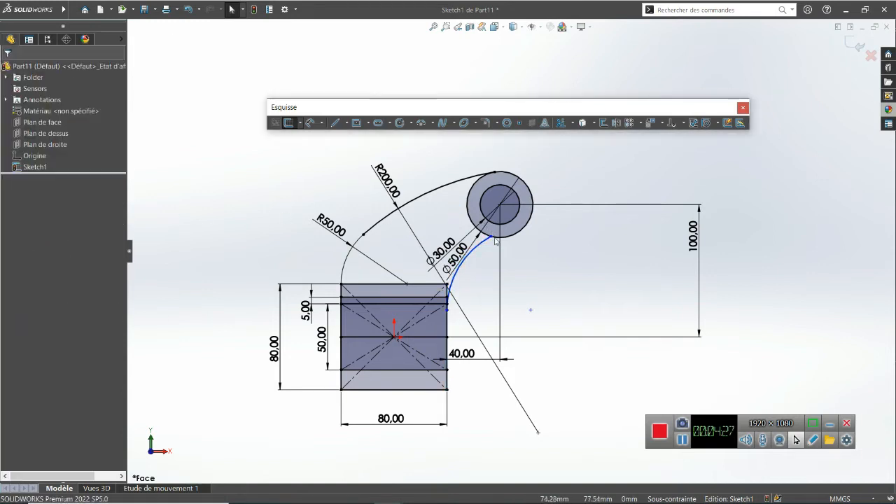
Make the lower arc tangent to the 50 mm circle.
left_click(489, 244)
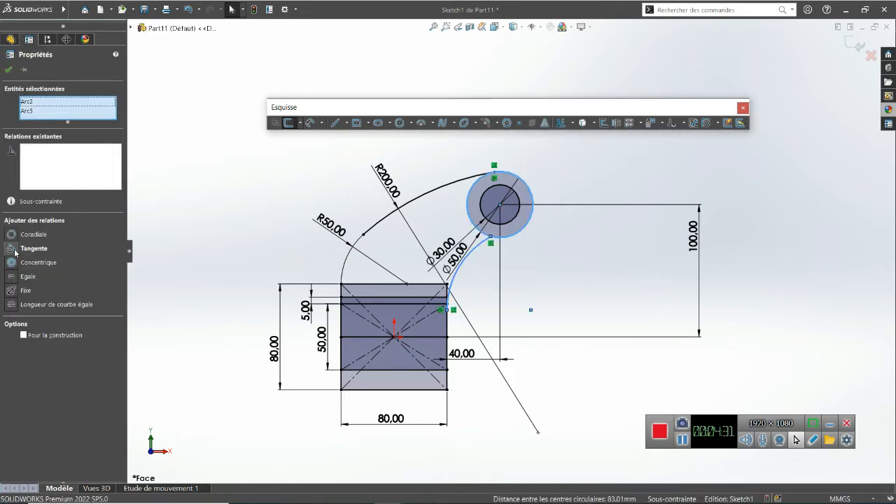
left_click(16, 250)
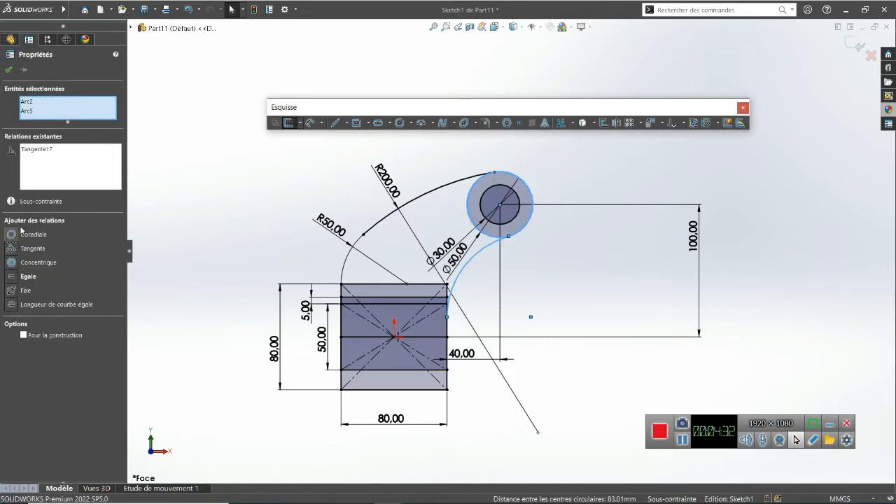
left_click(8, 71)
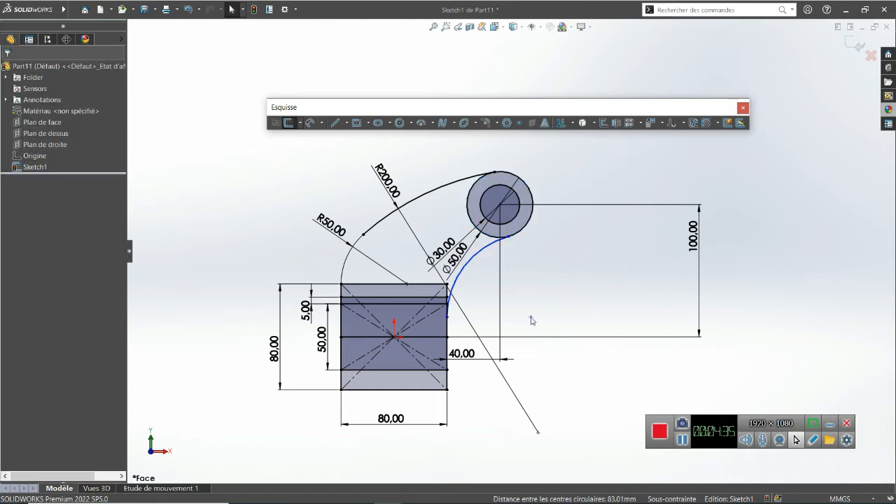
Move the lower arc's center point up and to the left, and make it coincident with the square's top edge.
left_click(504, 294)
left_click_drag(517, 303, 509, 282)
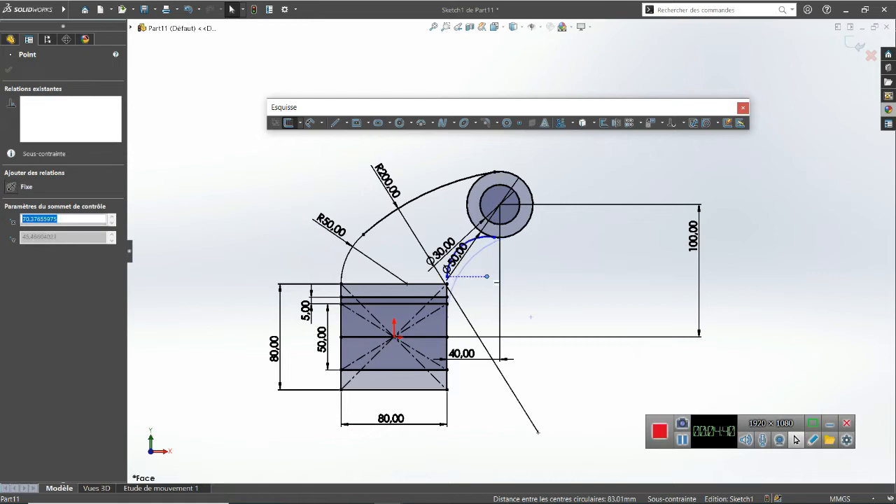
left_click(521, 291)
left_click(487, 277)
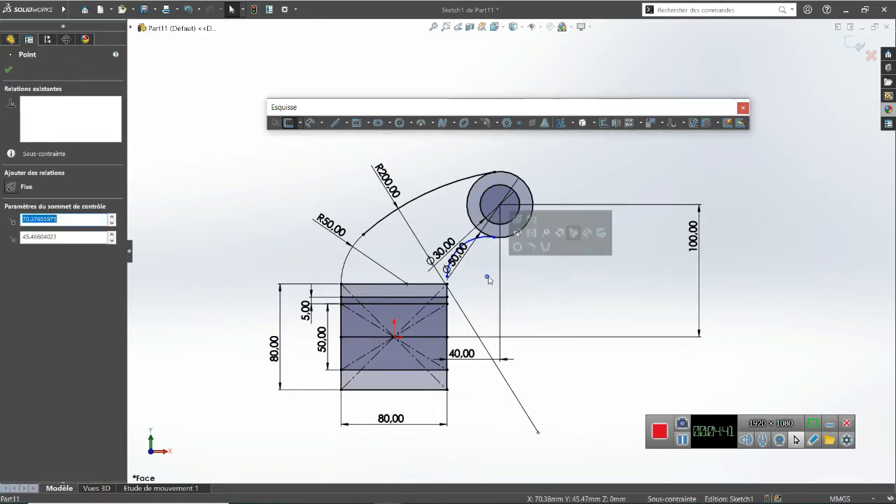
left_click(430, 286, "ctrl")
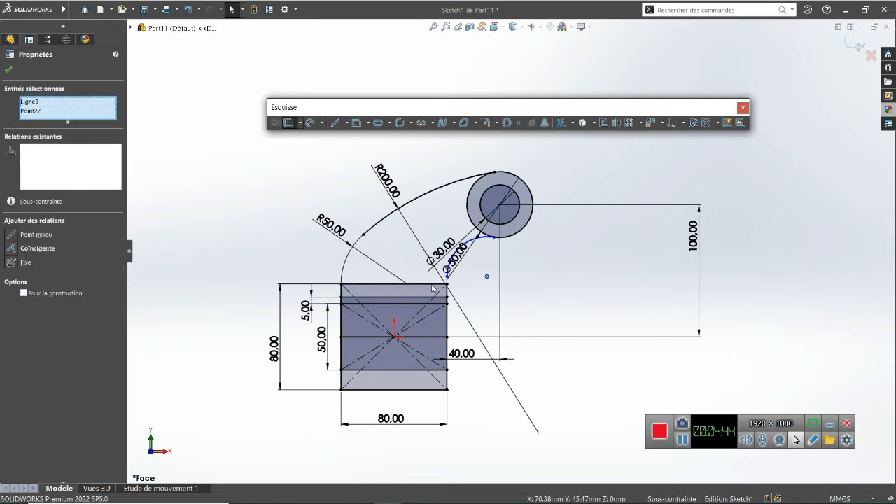
left_click(34, 248)
left_click(9, 70)
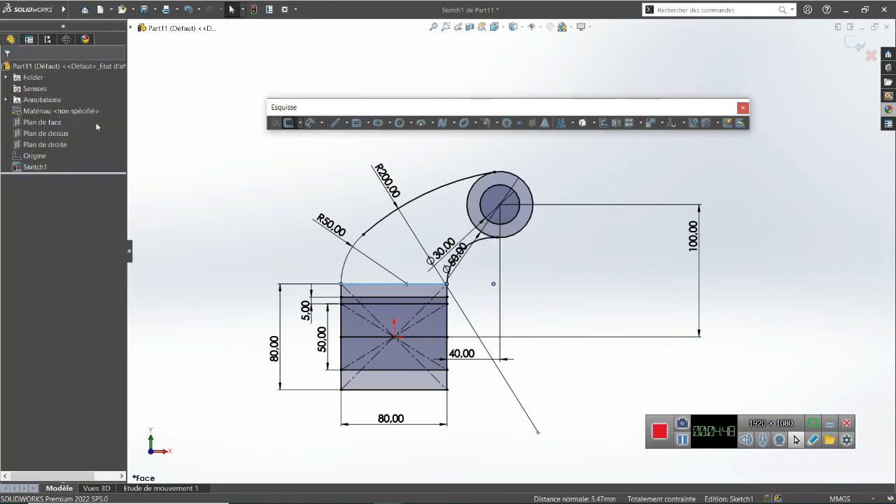
Reposition the 50 mm and 30 mm diameter dimensions to the circles' upper right, and the R200 and R50 dimensions inside the arm outline.
left_click_drag(459, 267, 557, 179)
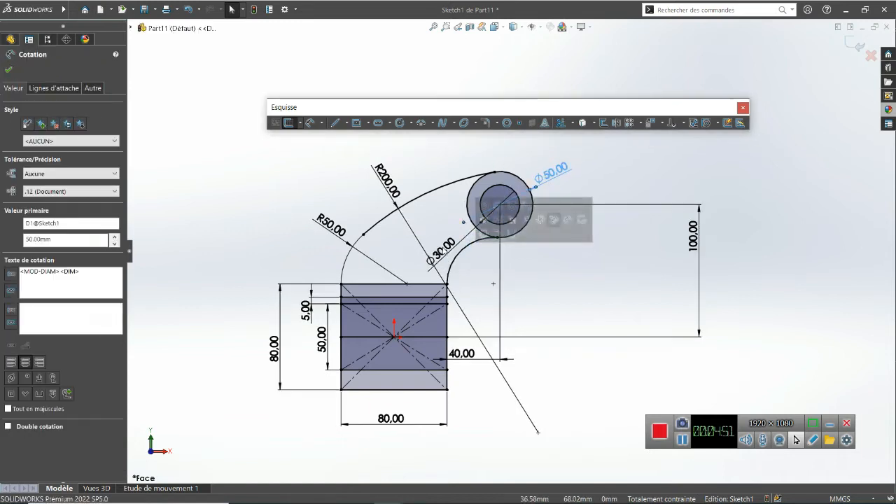
left_click(532, 156)
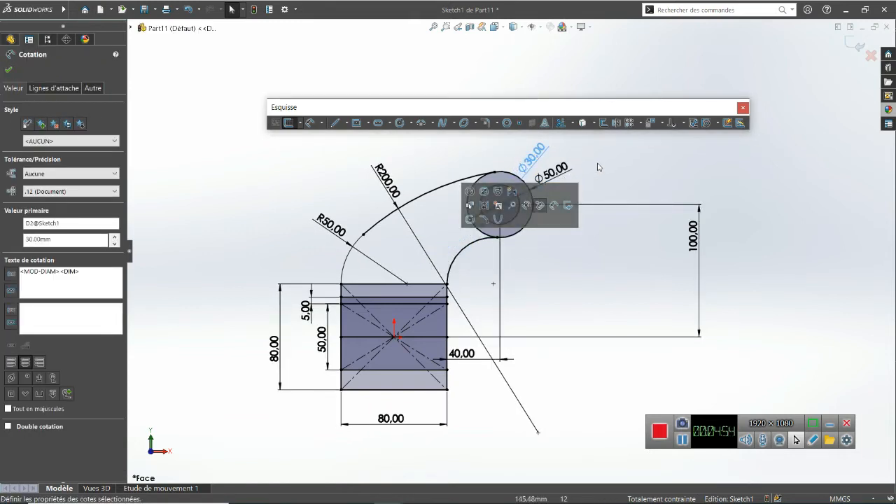
left_click(446, 175)
left_click_drag(397, 194, 439, 232)
left_click_drag(332, 226, 379, 262)
left_click(308, 221)
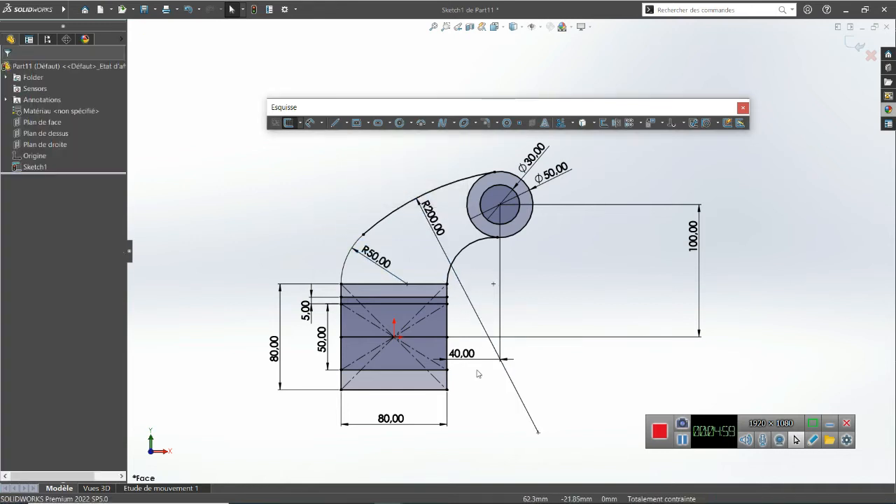
Move the 40 mm horizontal dimension farther below the origin axis line.
left_click_drag(467, 360, 485, 383)
Try the foreshortened, diameter and linear display styles on the R200 dimension, and return it to the radius display.
left_click(432, 217)
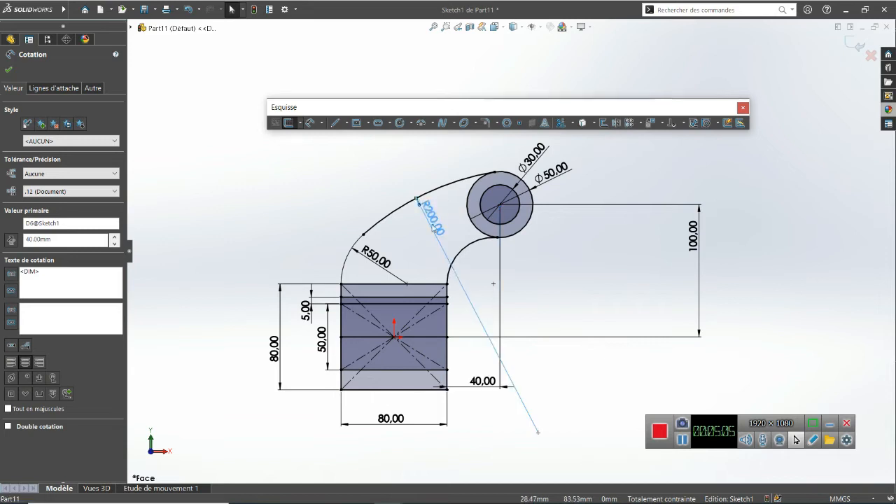
left_click(64, 95)
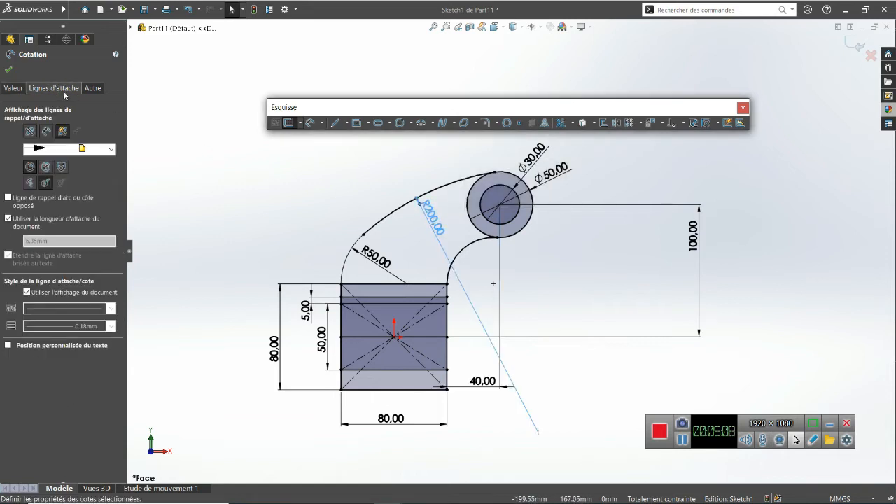
left_click(30, 183)
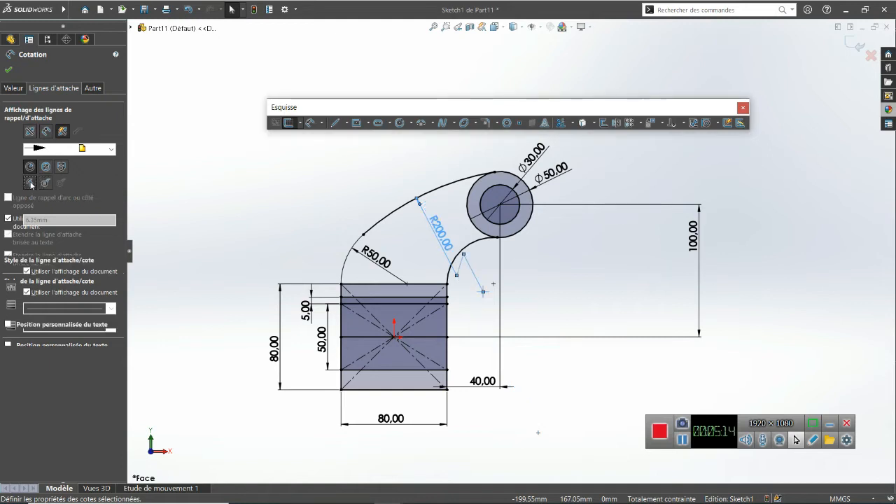
left_click(45, 166)
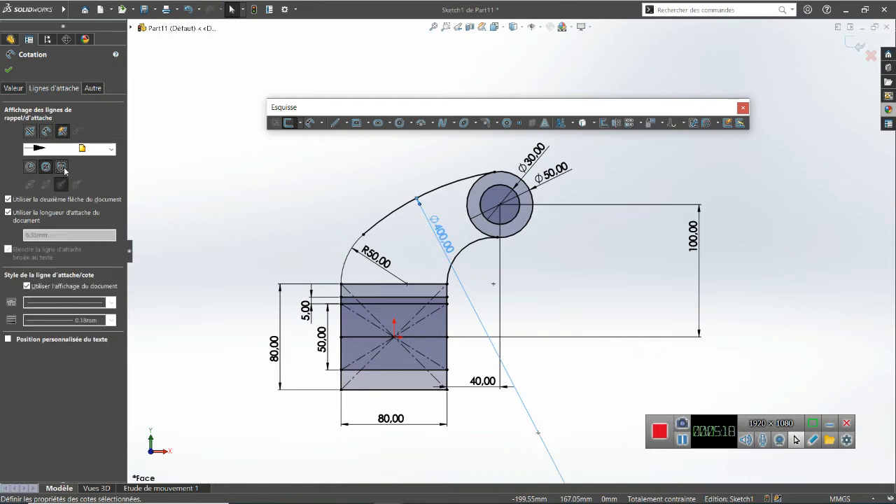
left_click(63, 168)
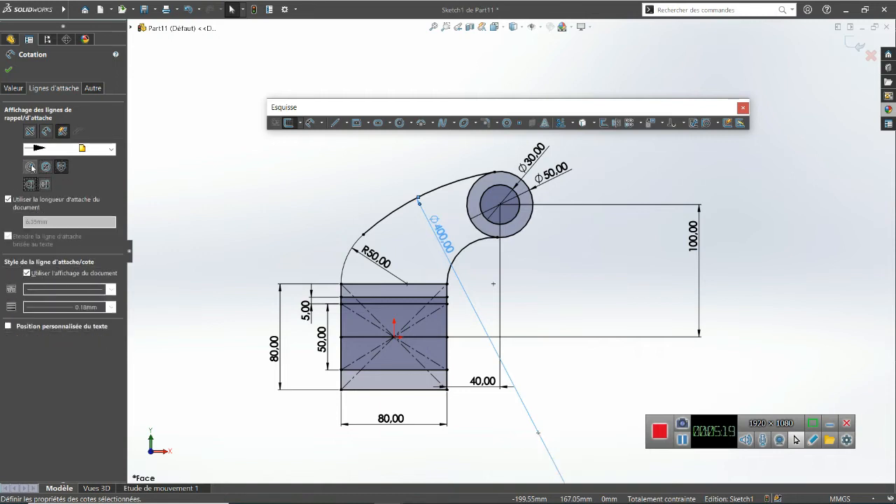
left_click(31, 167)
left_click(242, 164)
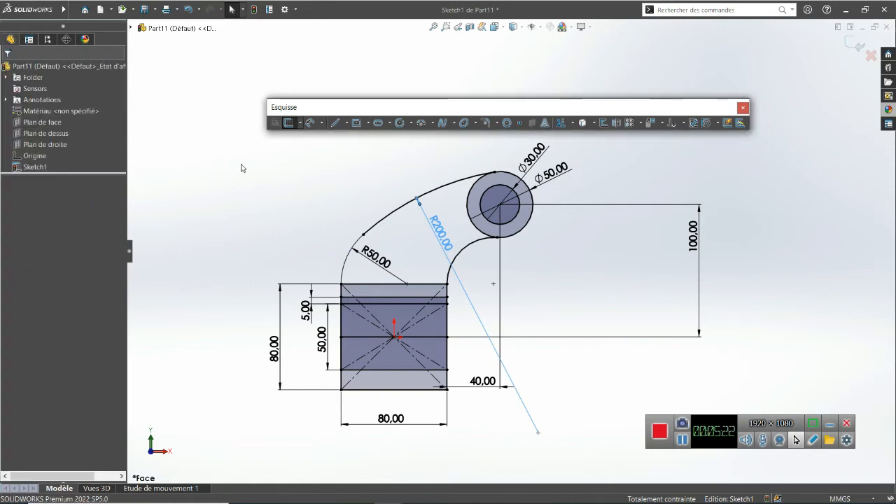
Shift the R200 dimension text slightly up and to the left inside the arm outline.
left_click_drag(442, 231, 439, 229)
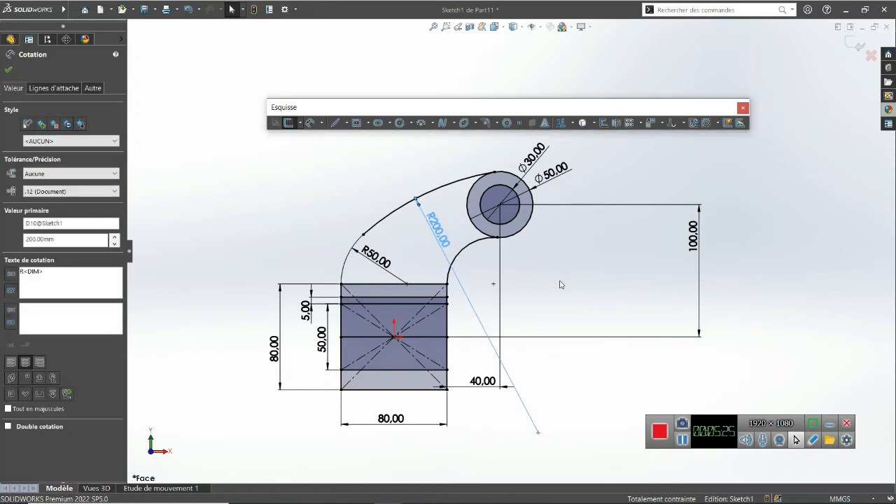
left_click(522, 290)
scroll(523, 177, "up", 1)
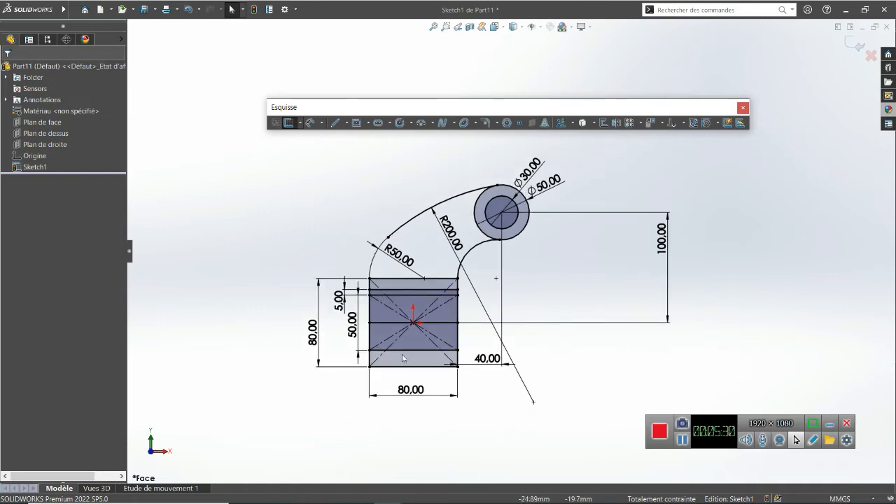
Examine the reference drawing Model-Mania-2007-Phase-1.jpg for the dimensions the sketch does not cover, such as widths, fillets and keyway, and return to the sketch.
left_click(404, 494)
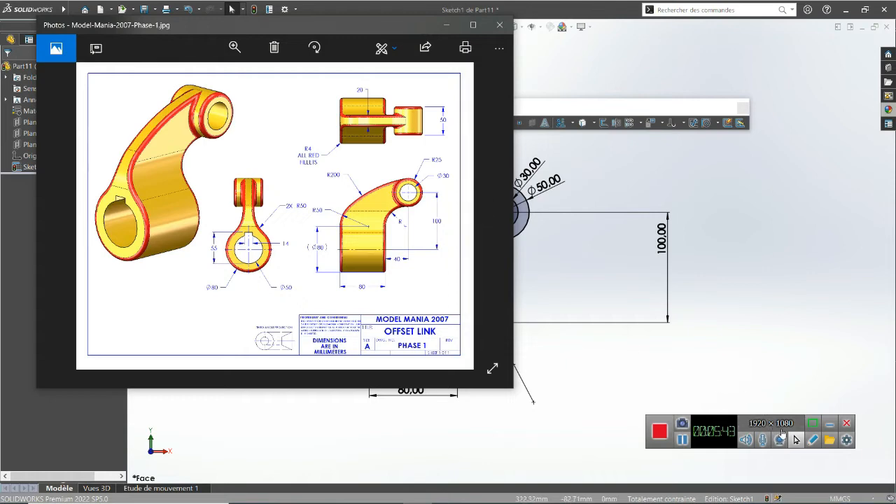
left_click(812, 440)
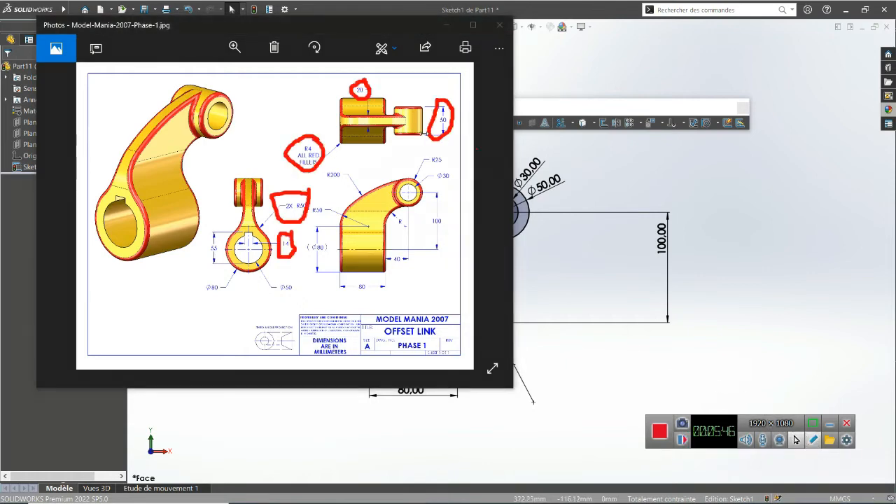
left_click(447, 28)
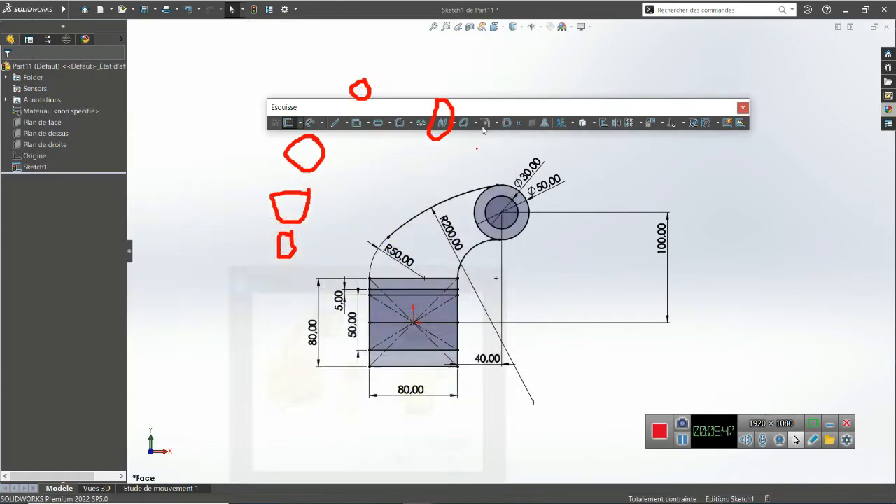
scroll(492, 213, "up", 1)
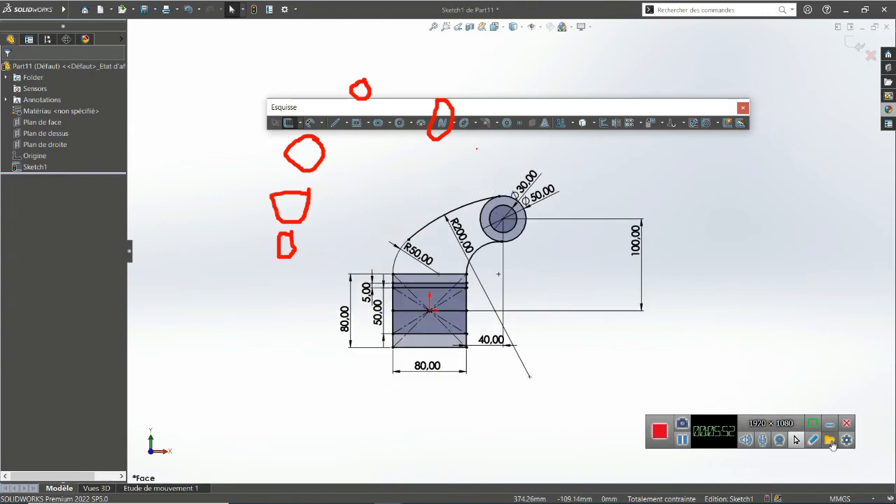
left_click(813, 440)
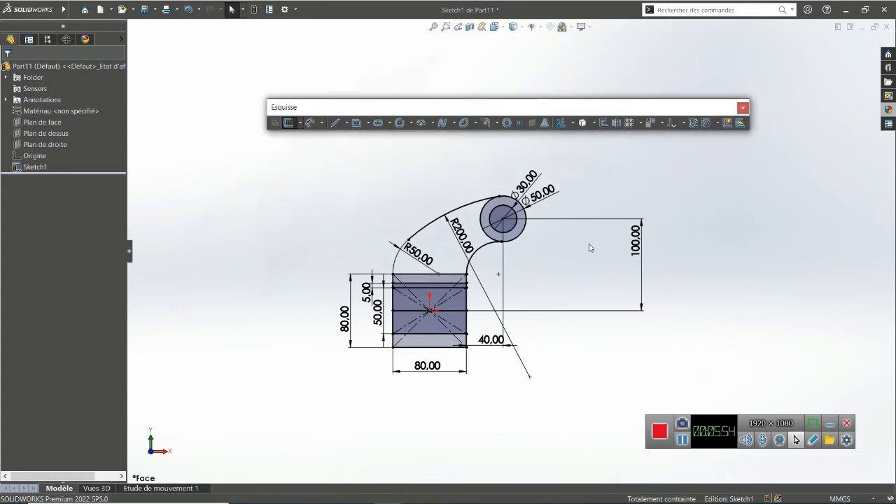
Move the Sketch toolbar higher, display the Features toolbar, and float it over the graphics area above the sketch.
scroll(396, 297, "down", 1)
left_click_drag(522, 110, 544, 73)
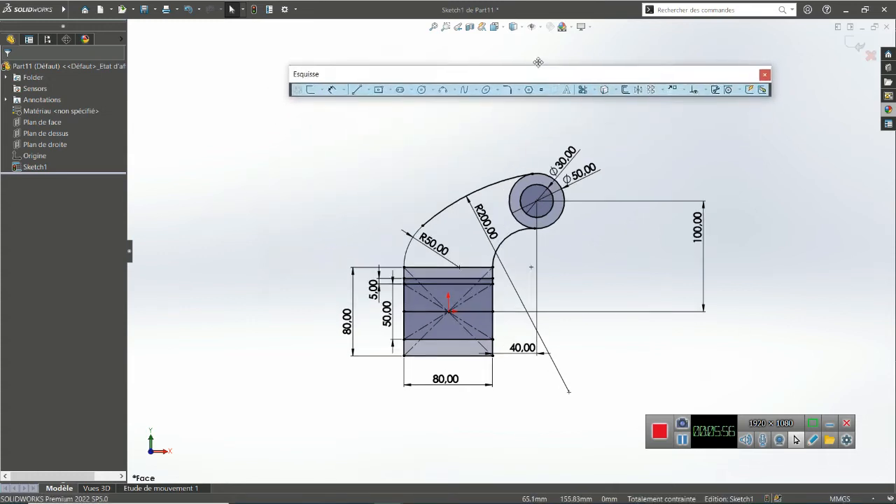
right_click(332, 12)
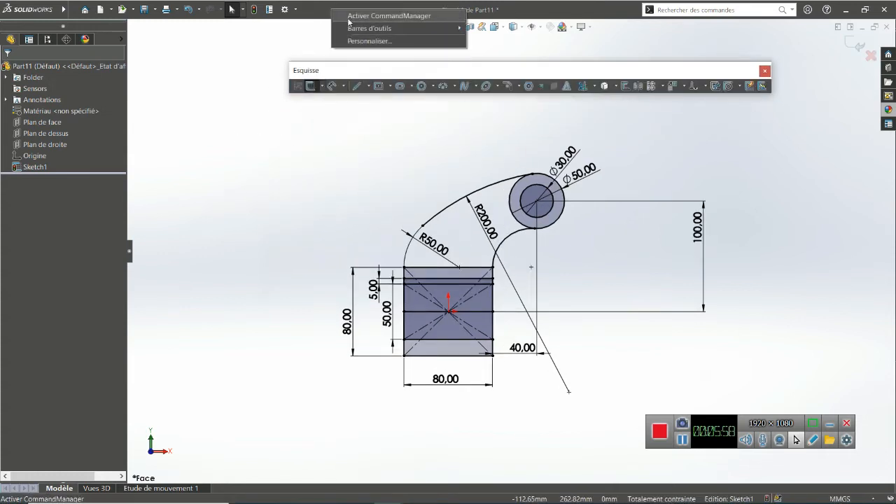
mouse_move(353, 29)
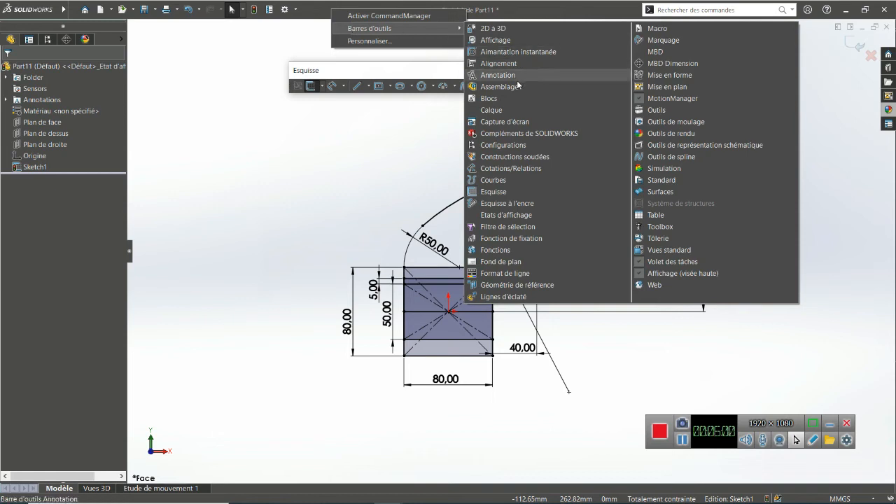
left_click(492, 250)
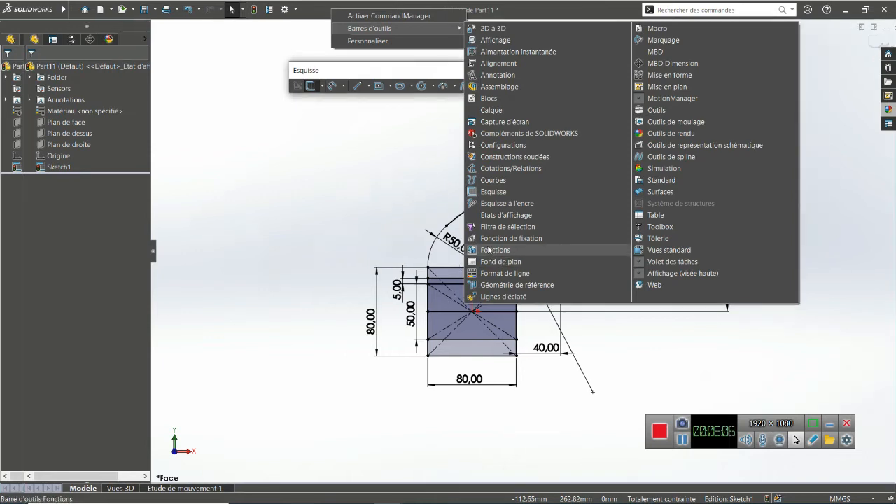
left_click(416, 203)
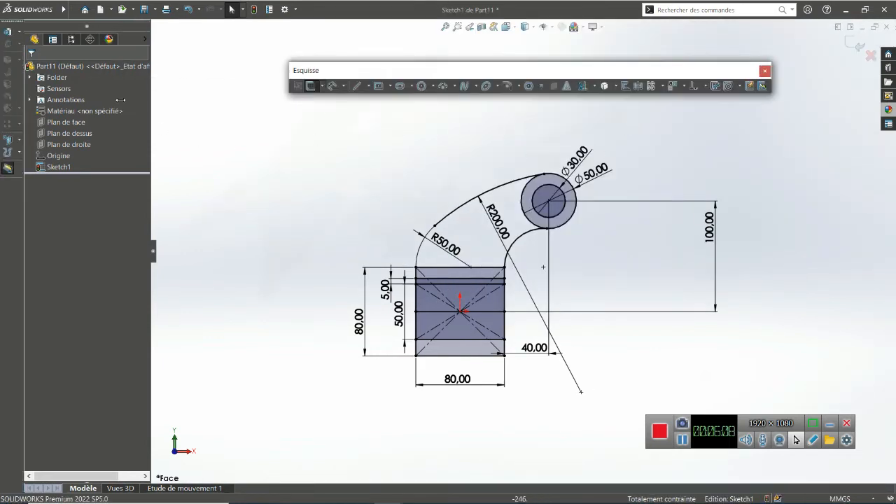
left_click_drag(12, 21, 197, 157)
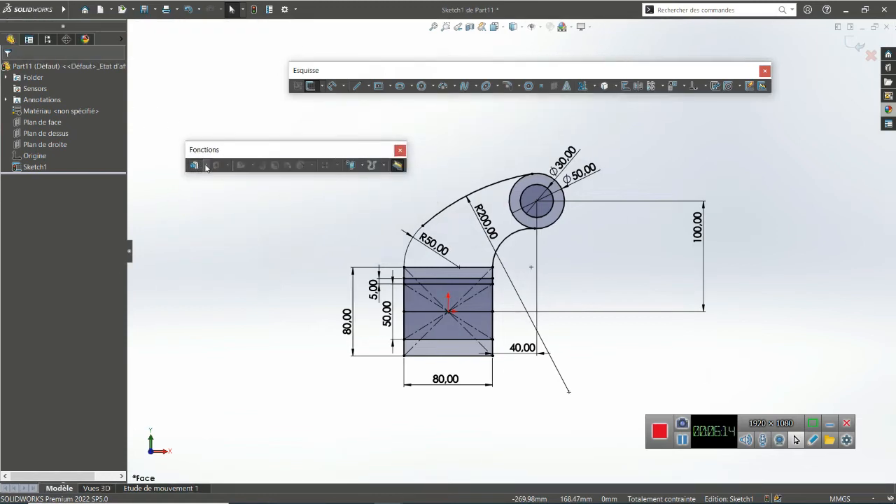
Start an extruded boss from the sketch, using the curved arm region and the narrow strip along the square's top edge as contours.
left_click(206, 166)
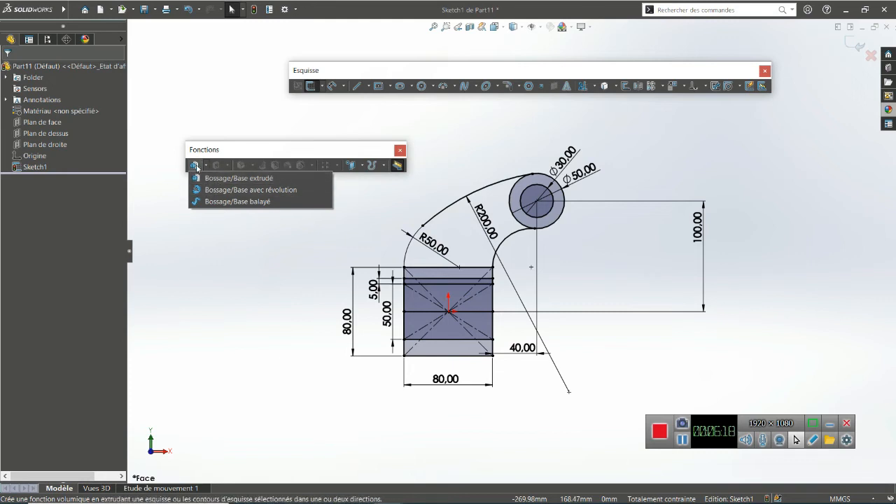
left_click(196, 166)
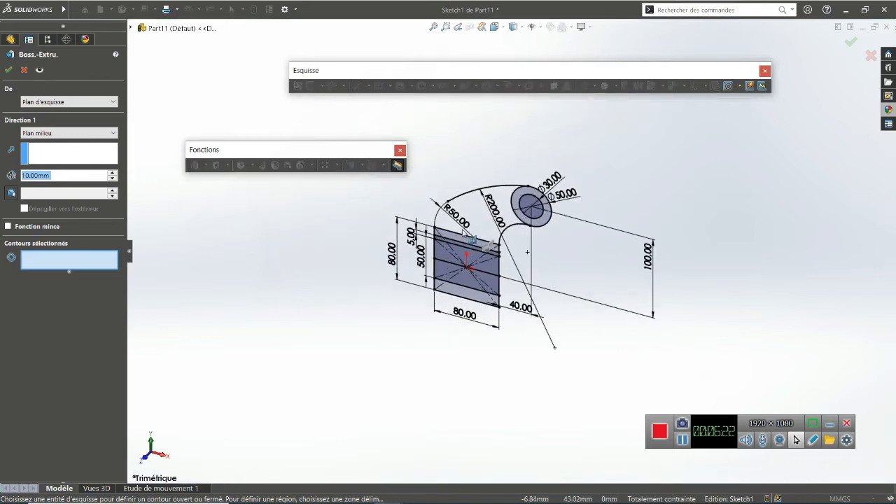
left_click(475, 214)
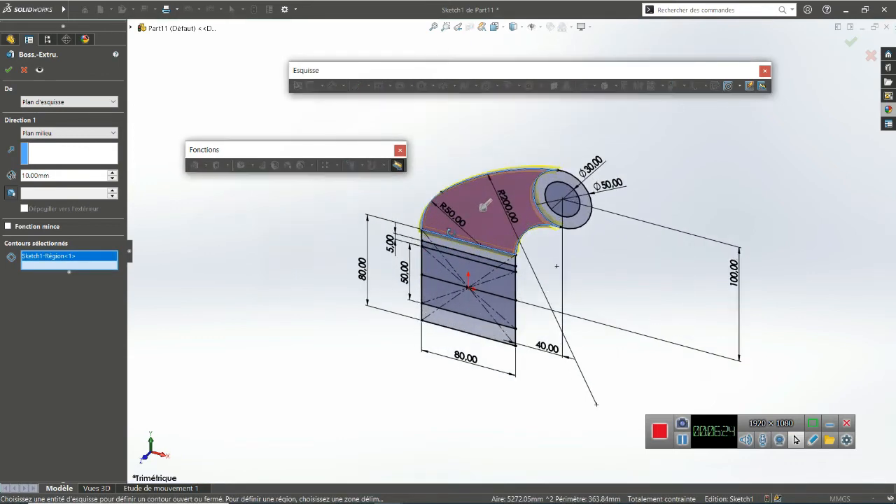
mouse_move(449, 232)
middle_mouse_down()
mouse_move(453, 253)
mouse_move(446, 252)
middle_mouse_up()
scroll(441, 248, "down", 4)
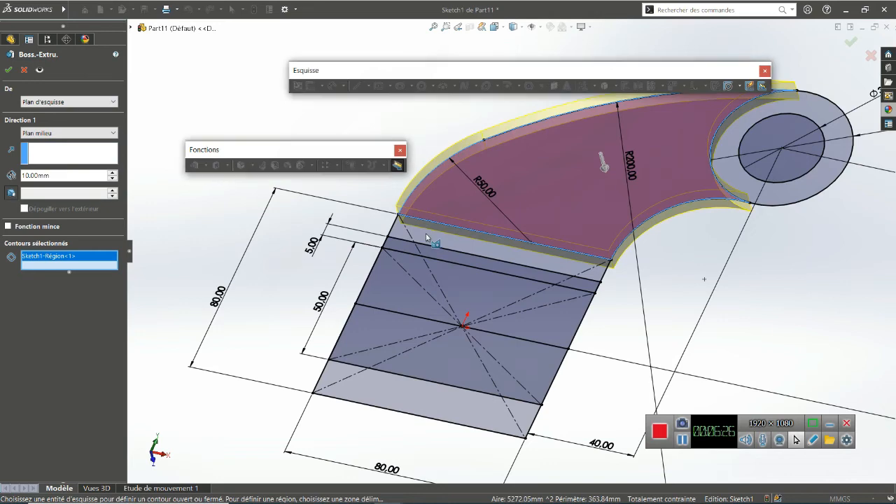
left_click(427, 237)
scroll(519, 248, "up", 4)
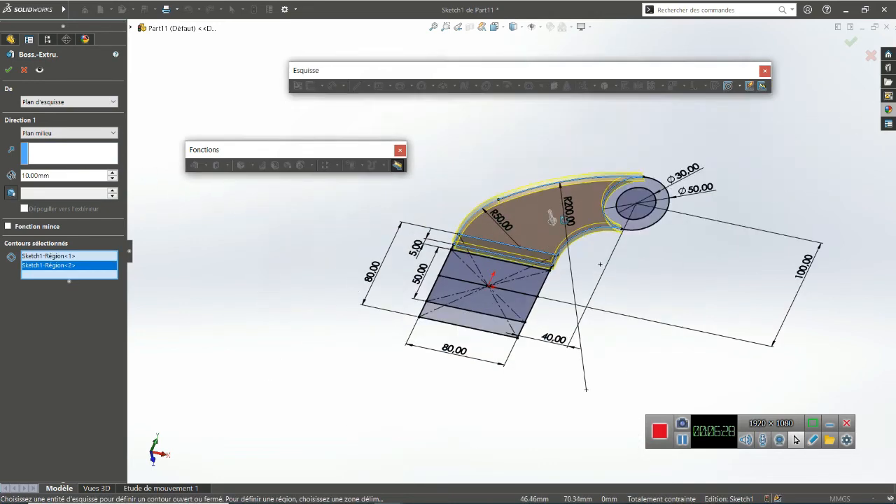
middle_click_drag(562, 219, 547, 171)
scroll(554, 209, "down", 1)
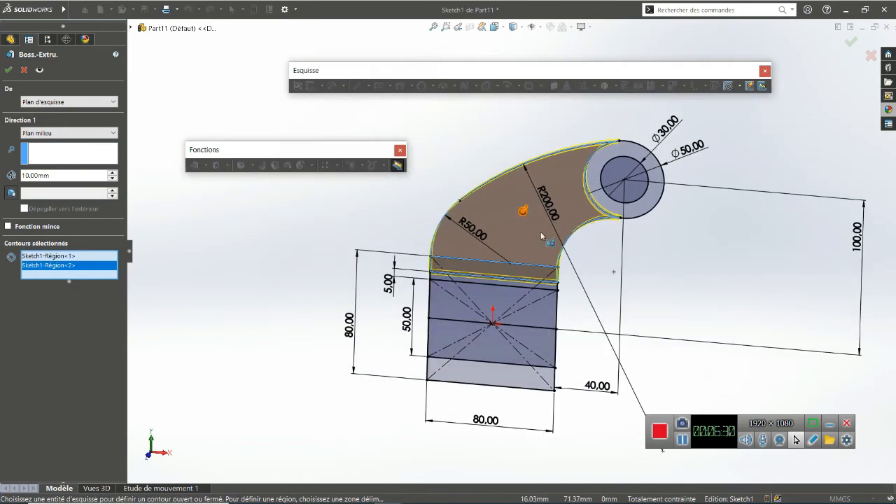
scroll(517, 229, "up", 1)
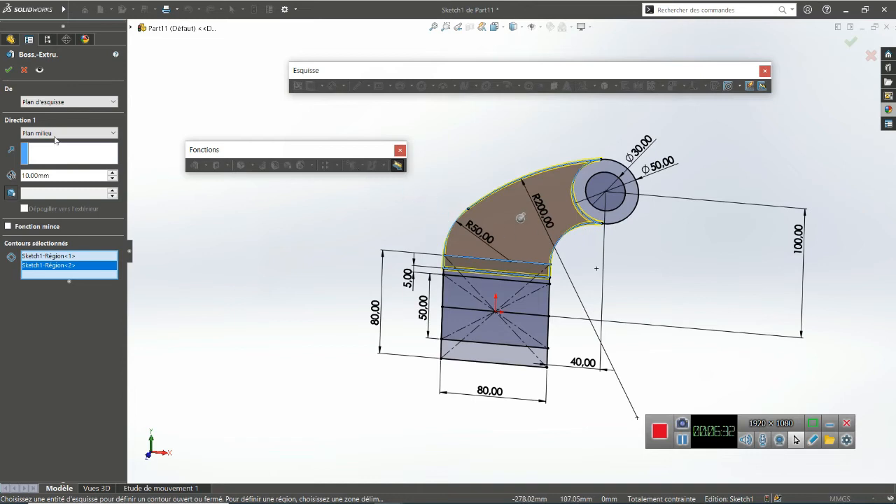
Set the arm extrusion's depth to 20 mm.
double_click(35, 176)
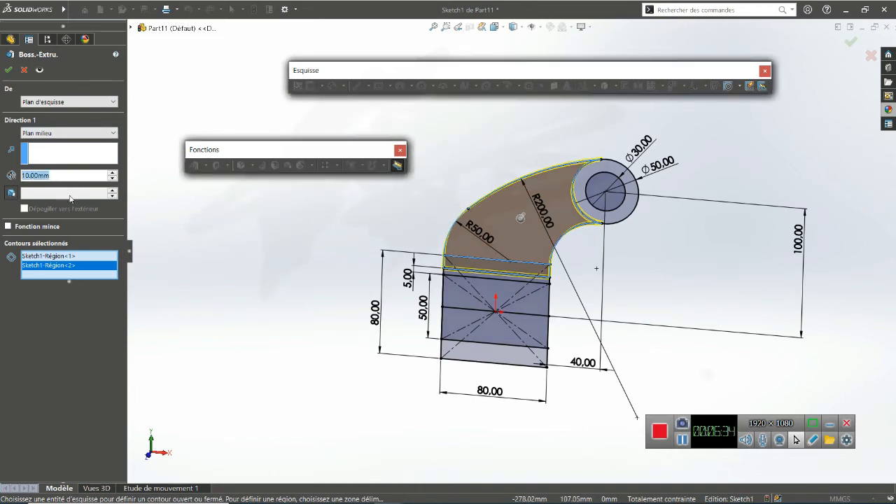
type("20")
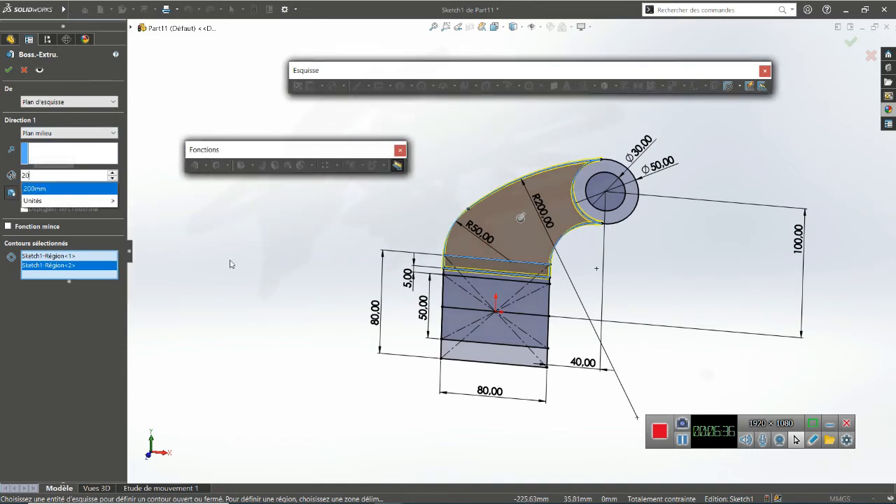
key("Return")
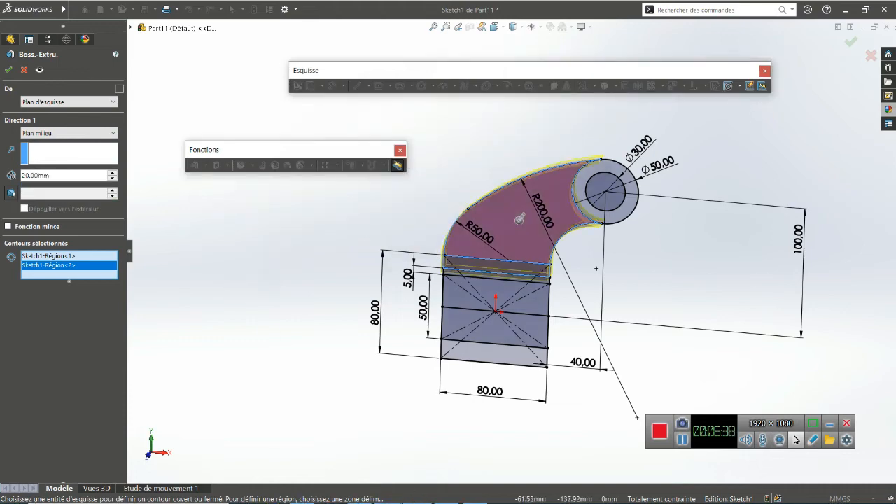
Check the arm's thickness on the Model-Mania-2007-Phase-1.jpg reference drawing and return to the extrusion.
mouse_move(418, 490)
left_click(422, 455)
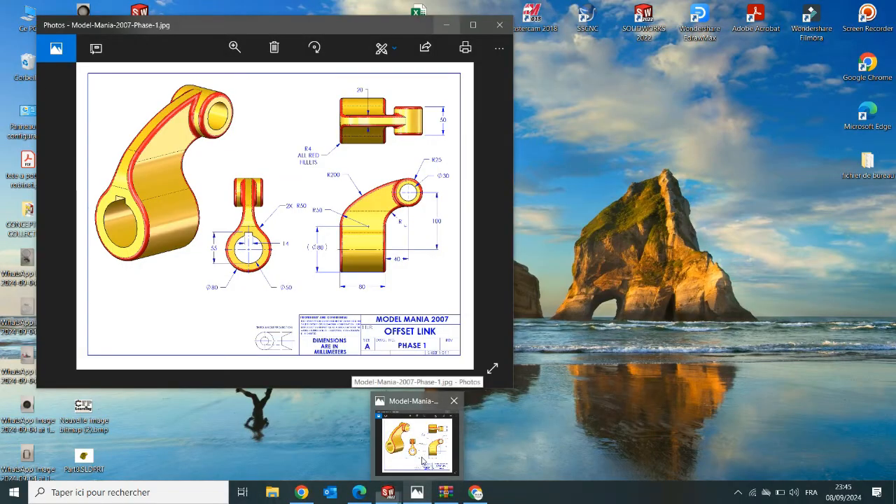
left_click(422, 458)
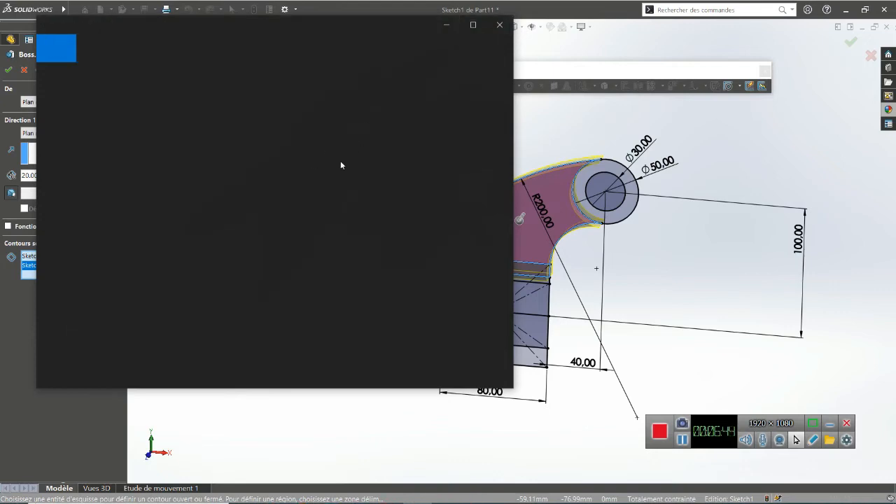
left_click(446, 24)
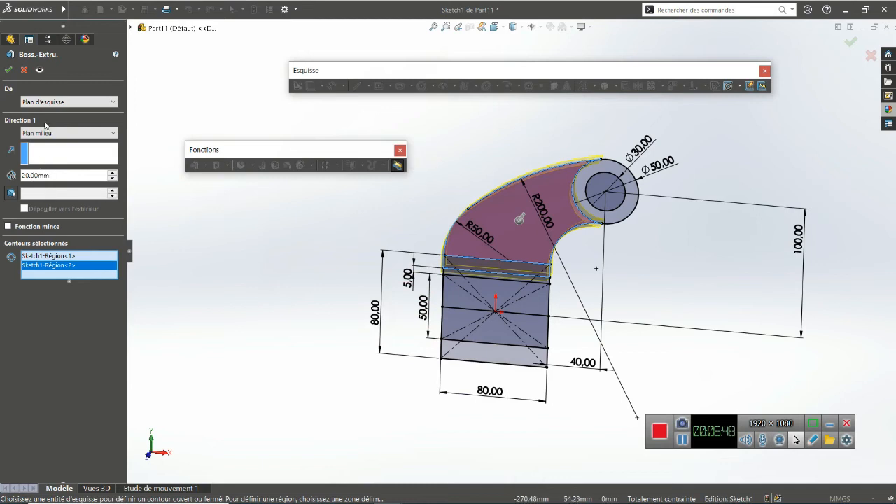
Use the mid-plane end condition (Plan milieu) for the arm extrusion and create the boss.
left_click(45, 123)
left_click(43, 122)
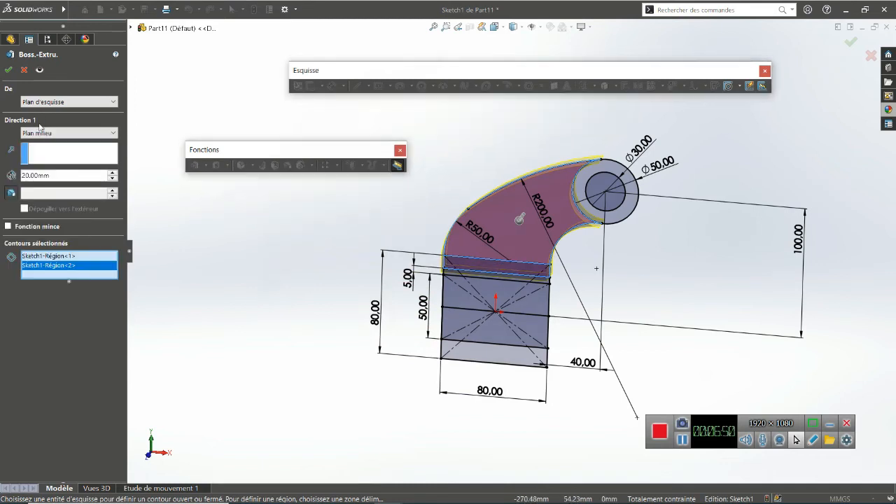
left_click(38, 134)
left_click(39, 184)
left_click(9, 72)
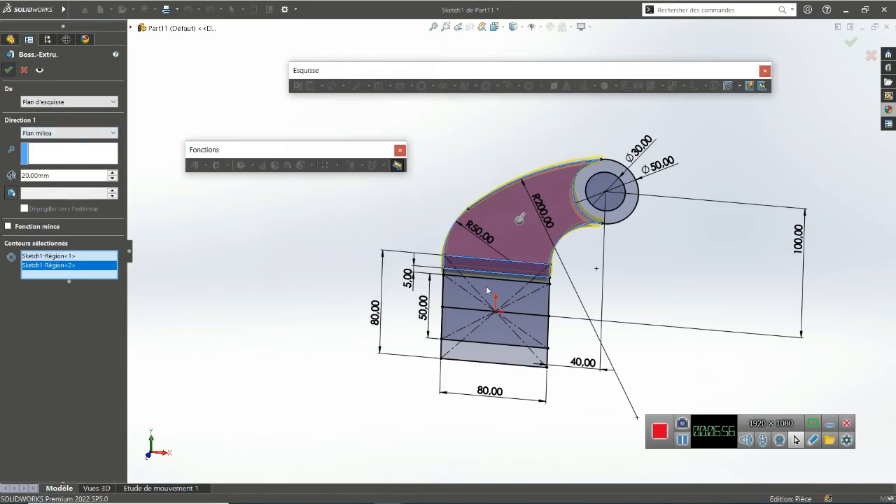
left_click(188, 217)
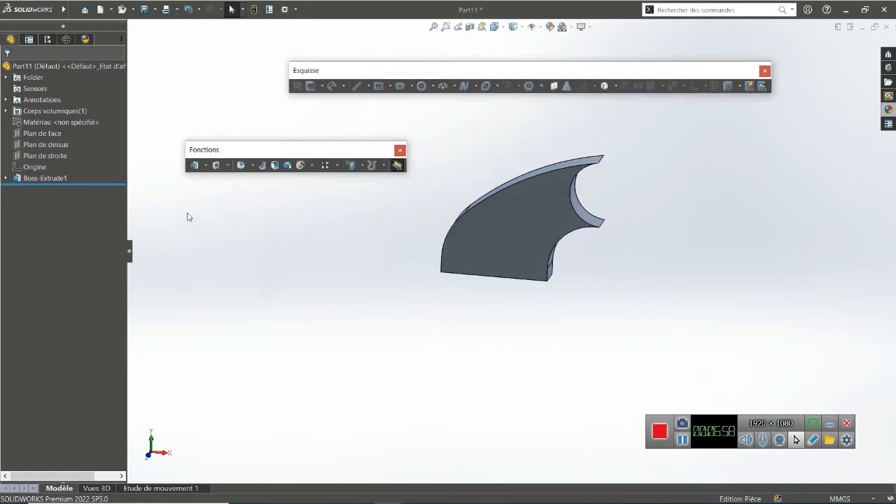
Rename the sketch under the arm extrusion as ONE SKETCH.
left_click(7, 178)
left_click(29, 190)
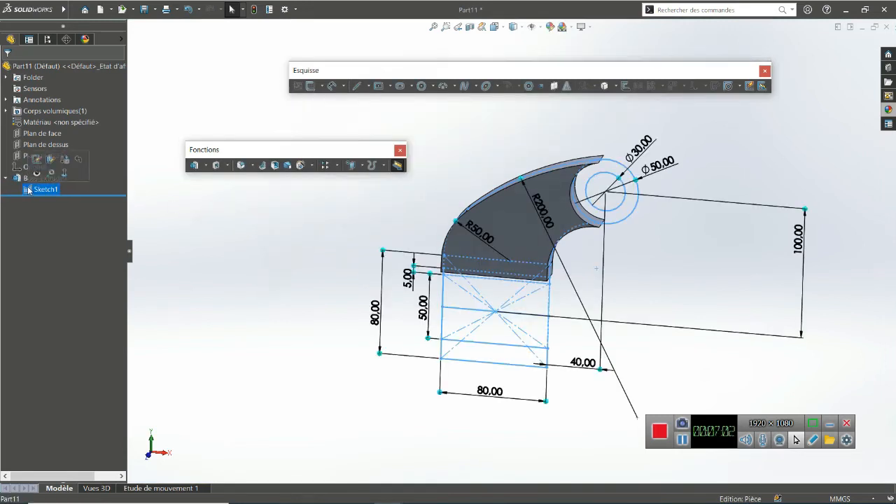
left_click(44, 191)
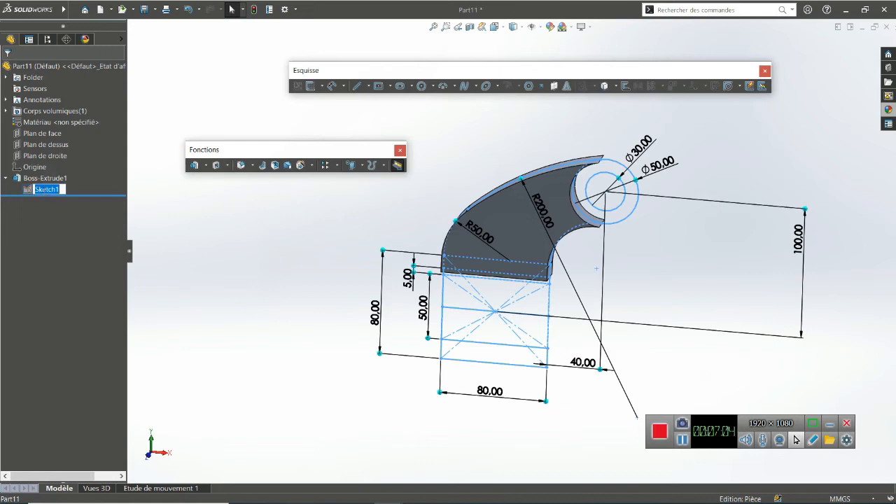
type("ONE SKETCH")
left_click(245, 272)
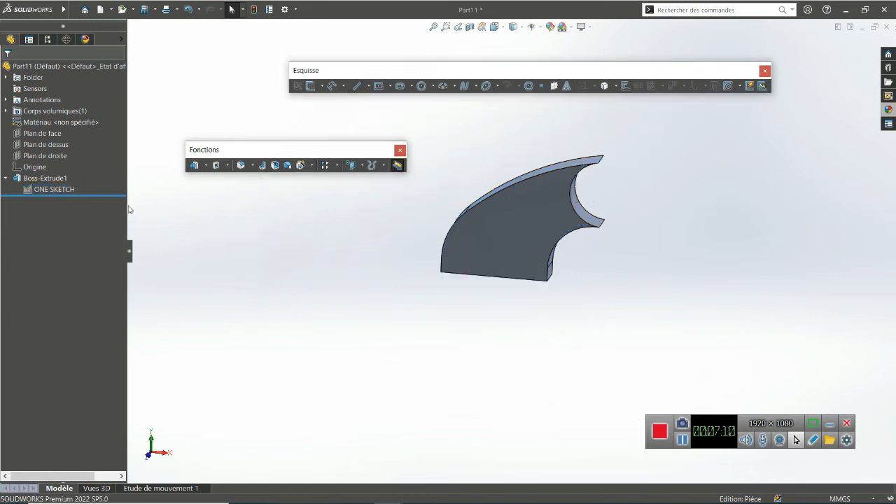
Start an extruded boss from ONE SKETCH, using the ring between the 30 mm and 50 mm circles as its contour.
left_click(52, 191)
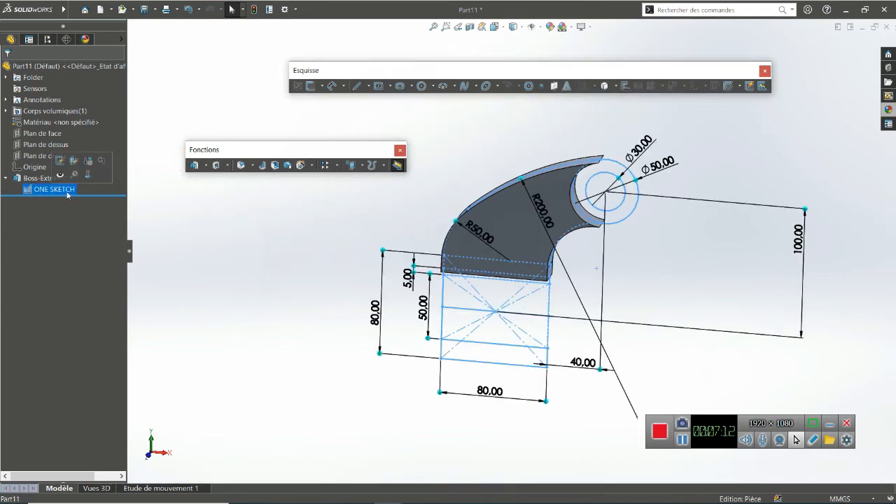
middle_click_drag(479, 184, 507, 333)
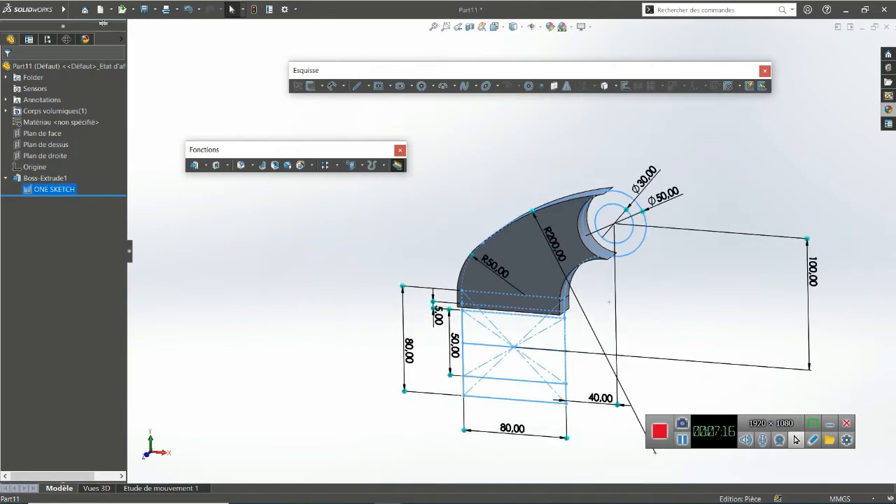
left_click(206, 165)
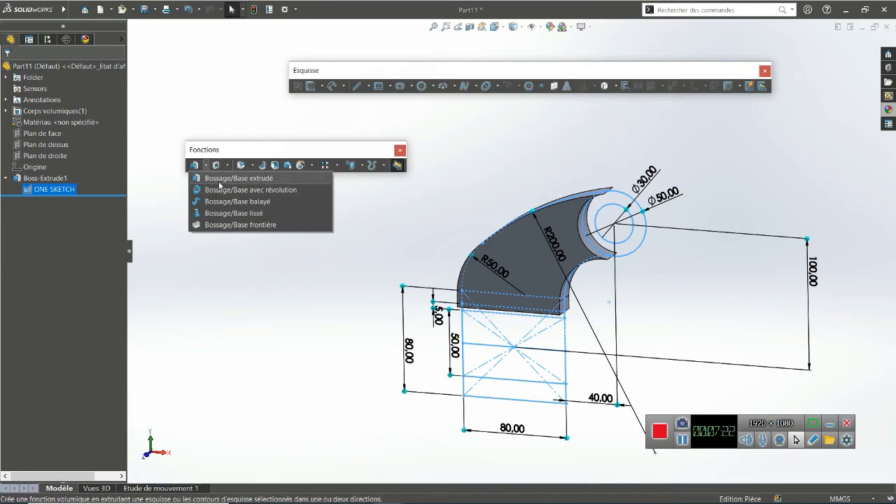
left_click(219, 181)
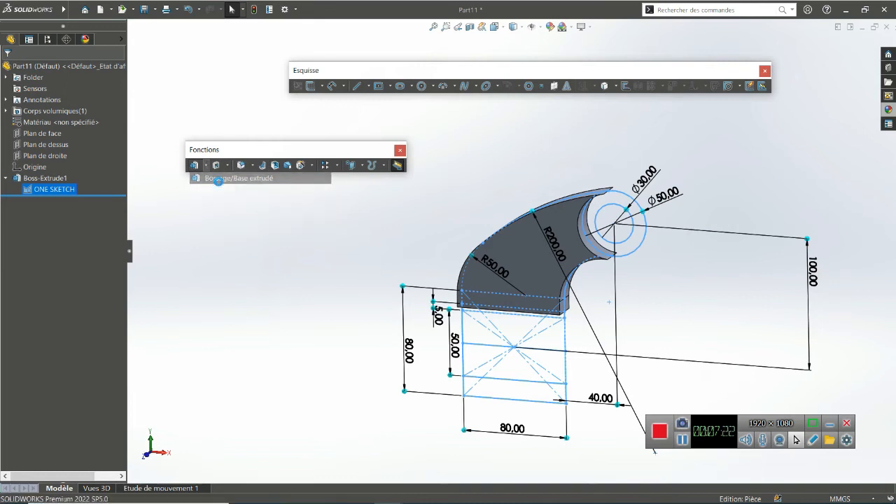
left_click(623, 201)
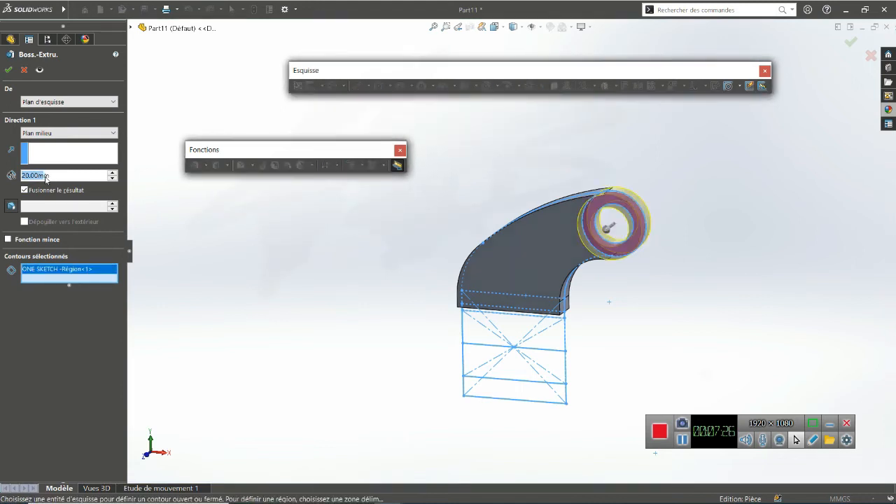
Set the ring extrusion's depth to 50 mm with the mid-plane end condition (Plan milieu) and create the boss.
type("50")
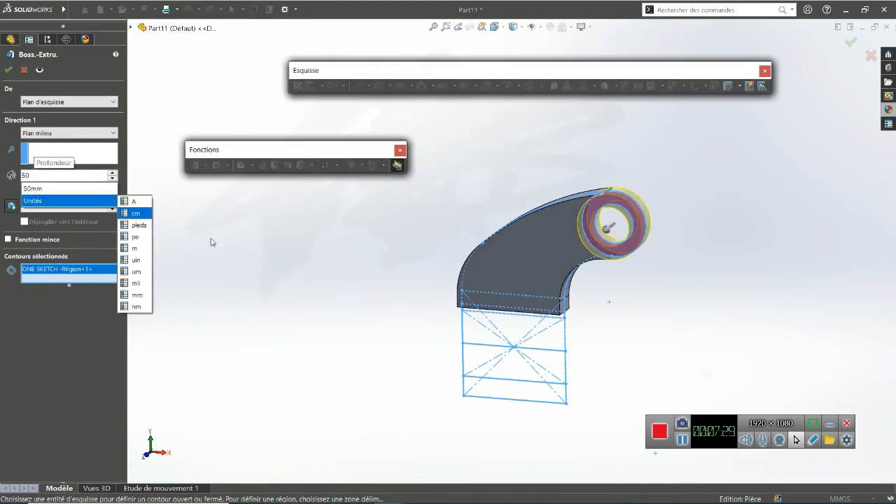
key("Return")
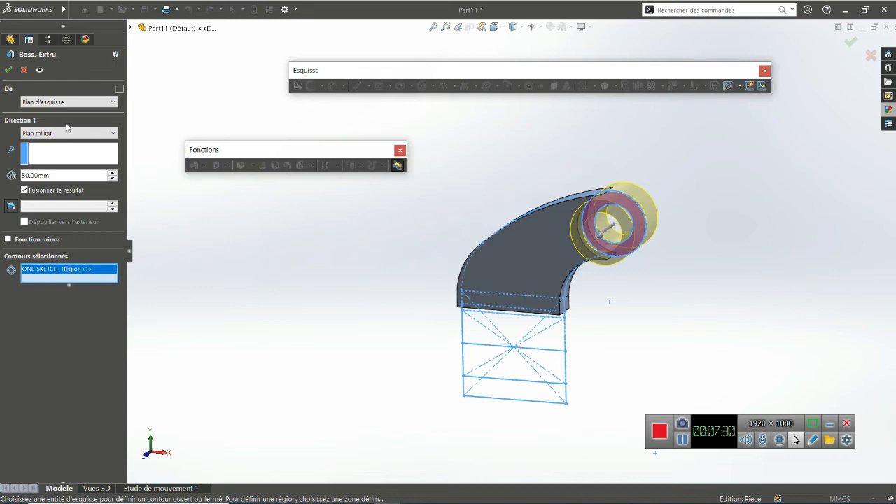
left_click(42, 133)
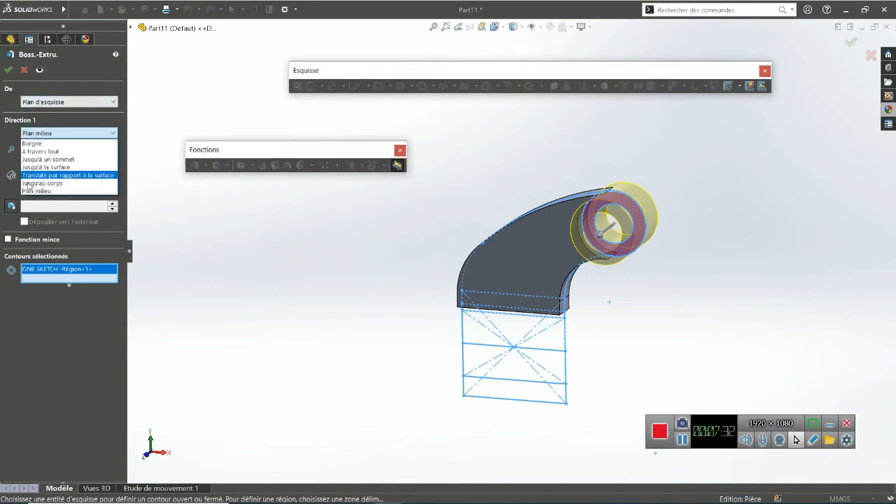
left_click(30, 192)
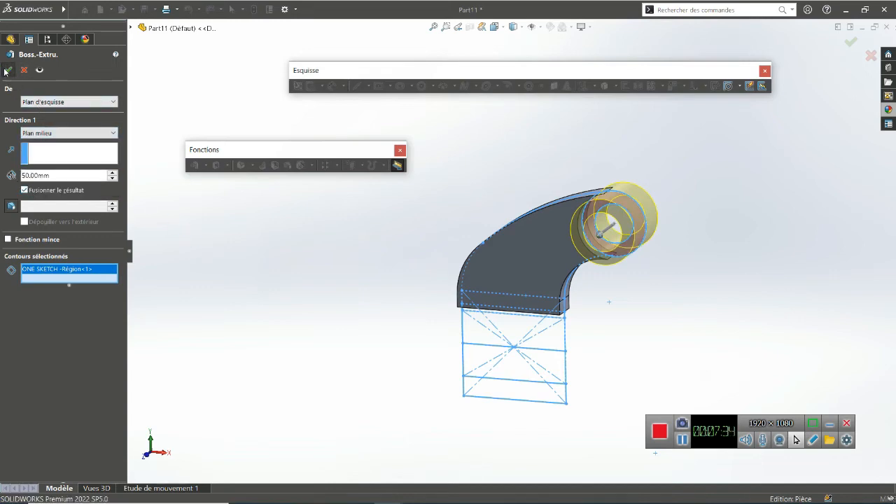
key("Return")
left_click(477, 211)
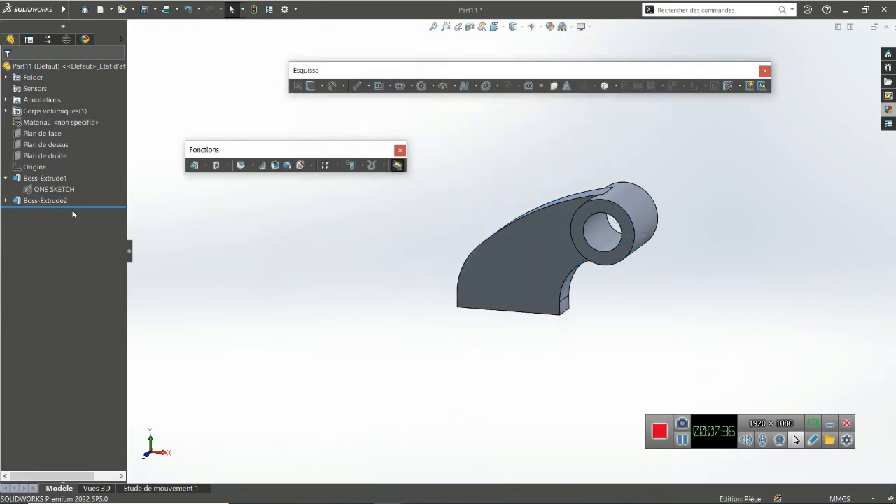
Revolve the strip along the square's bottom edge in ONE SKETCH 360° about the square's horizontal centre line to create the hub.
left_click(15, 204)
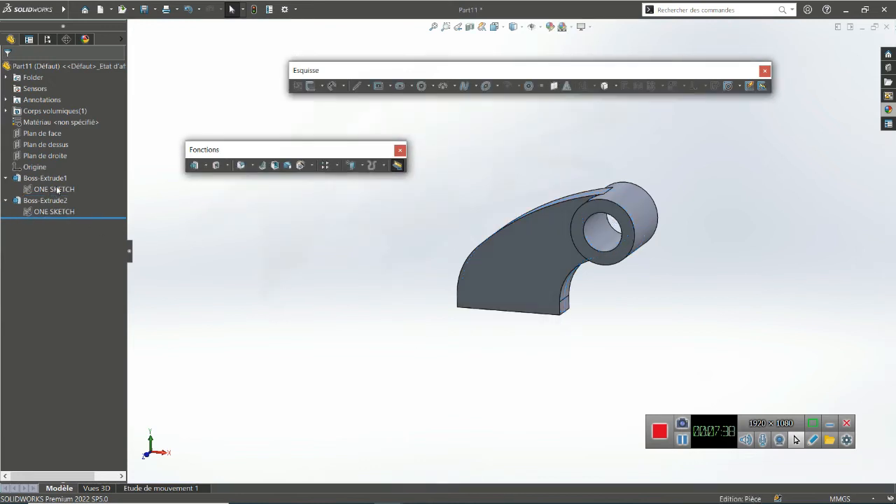
left_click(48, 212)
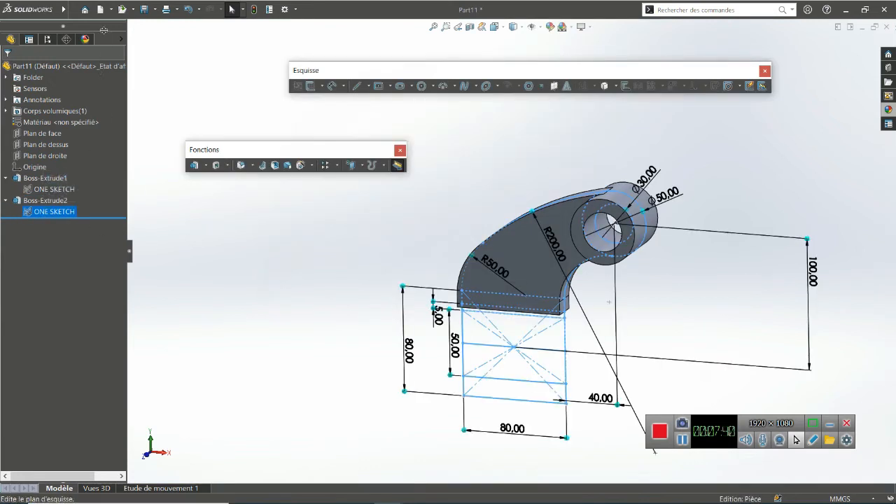
left_click(206, 166)
left_click(218, 190)
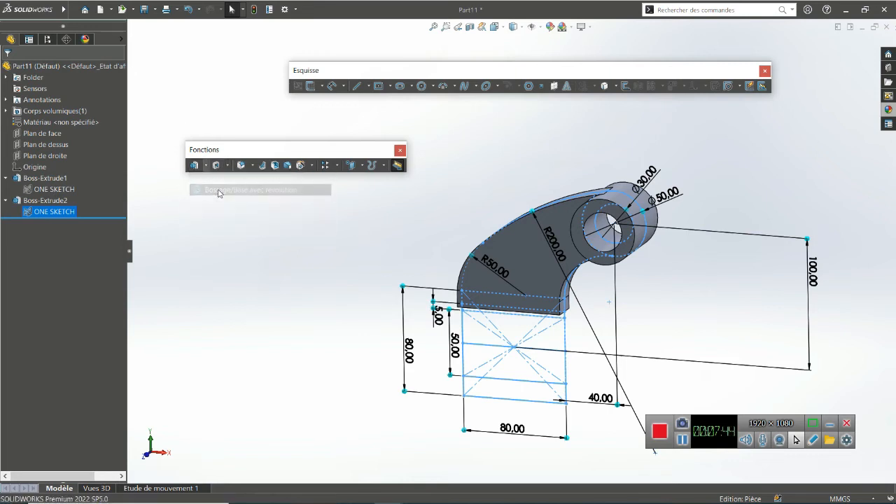
left_click(506, 402)
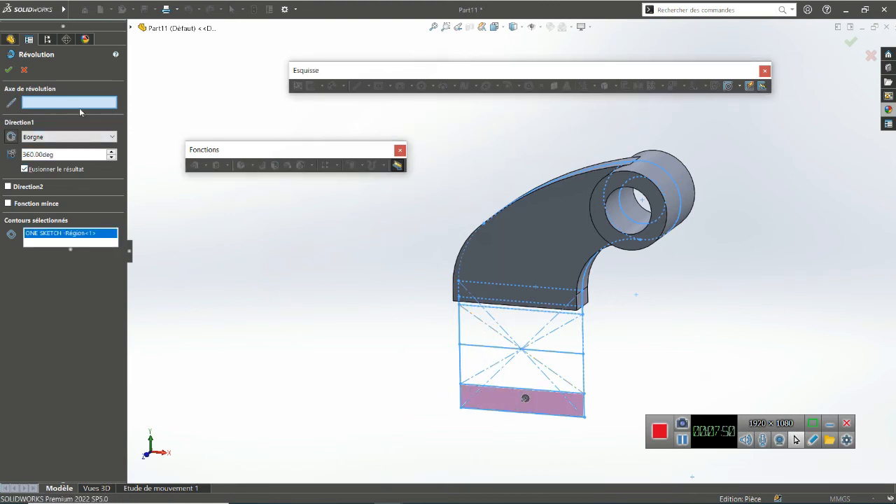
left_click(479, 349)
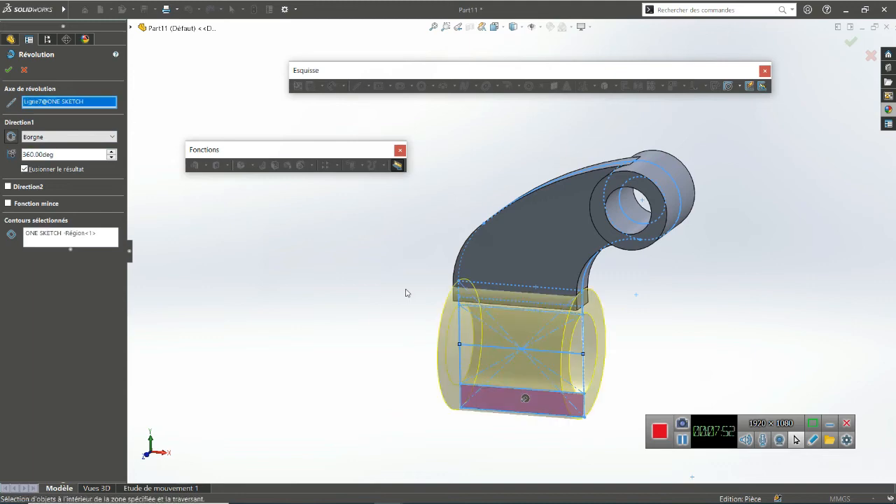
mouse_move(408, 294)
middle_mouse_down()
mouse_move(536, 322)
mouse_move(609, 285)
mouse_move(591, 276)
middle_mouse_up()
scroll(610, 284, "up", 3)
scroll(606, 282, "down", 2)
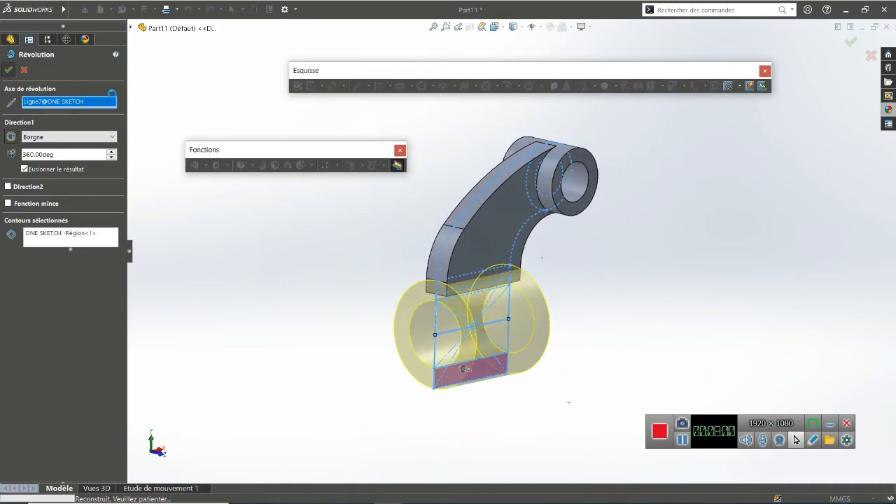
left_click(8, 70)
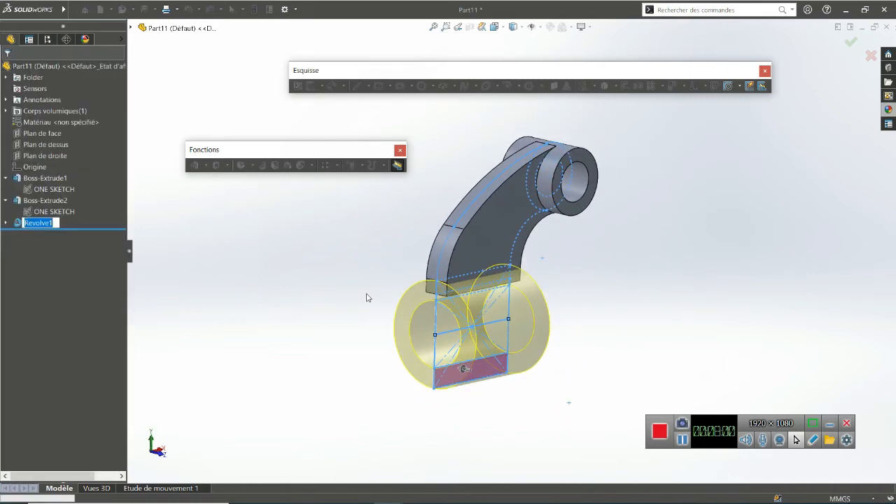
Start a 14 mm deep extruded cut from ONE SKETCH, using the narrow keyway strip and the region between it and the hub axis.
left_click(6, 223)
left_click(54, 234)
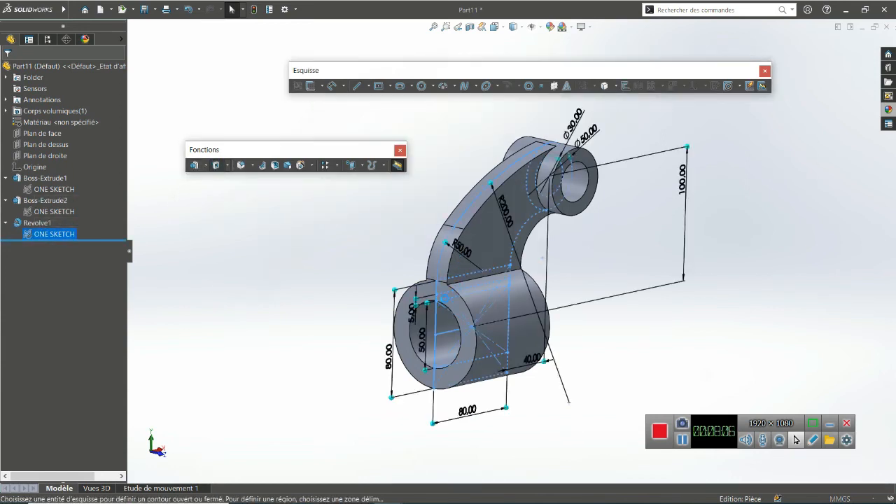
left_click(217, 166)
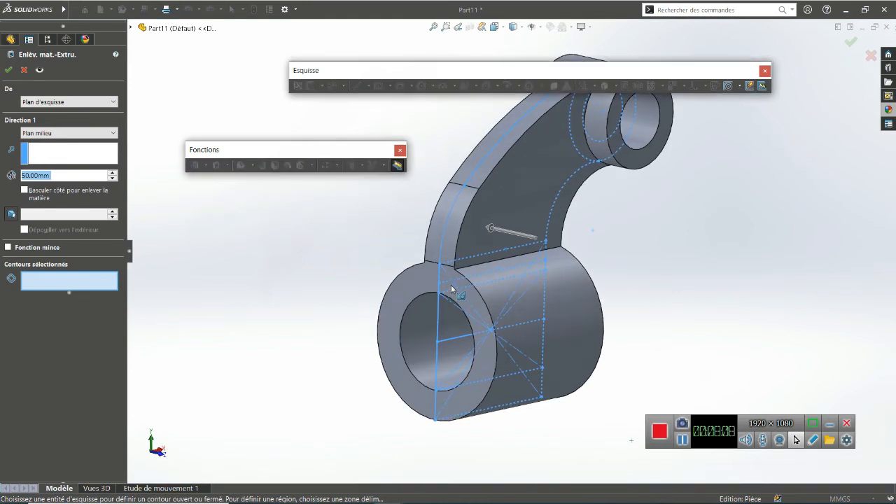
left_click(450, 299)
left_click(452, 311)
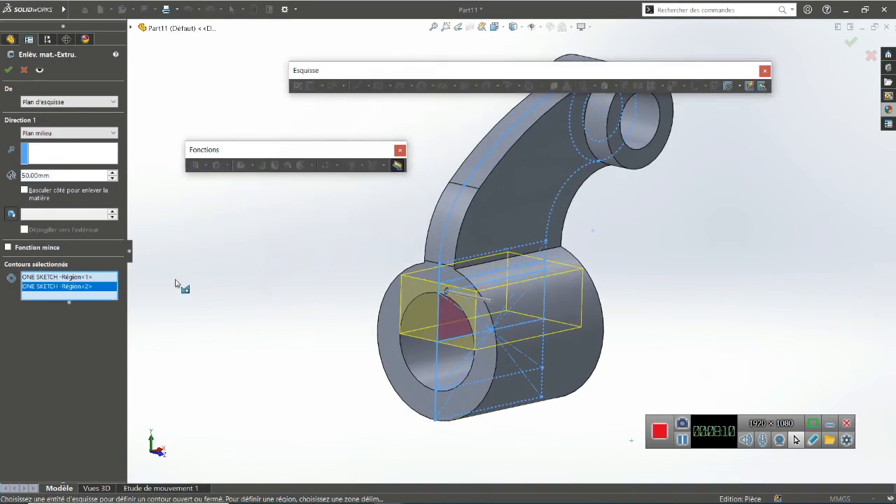
left_click(51, 174)
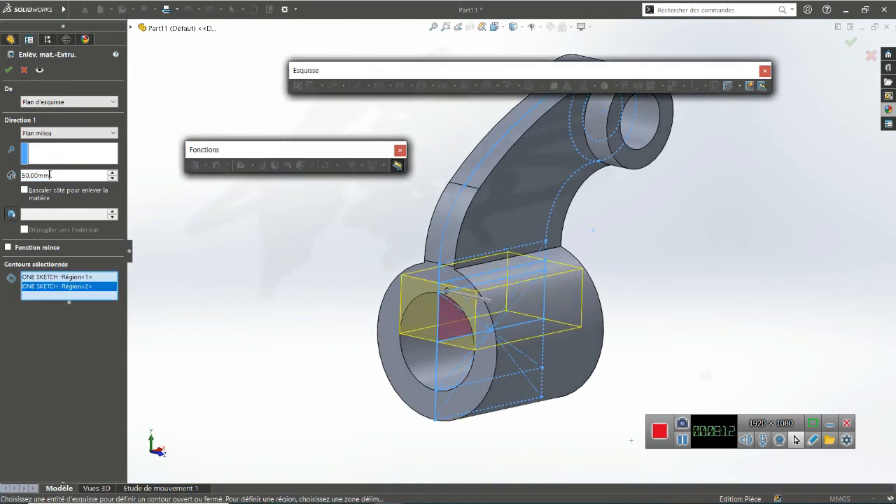
type("14")
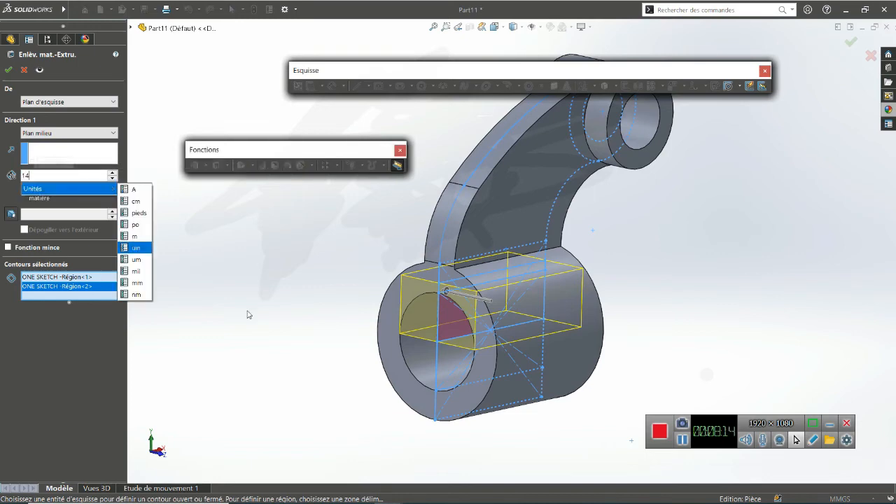
key("Return")
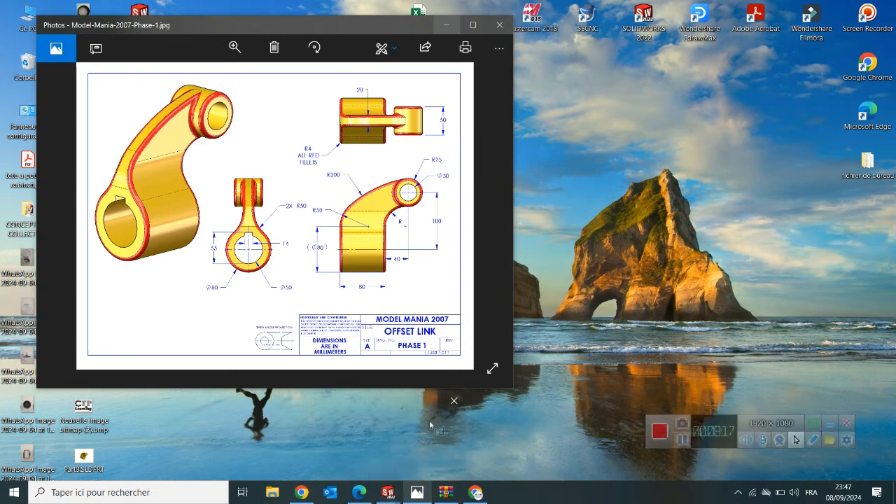
Check the keyway on the Model-Mania-2007-Phase-1.jpg reference drawing, return to the part and create the keyway cut.
left_click(423, 448)
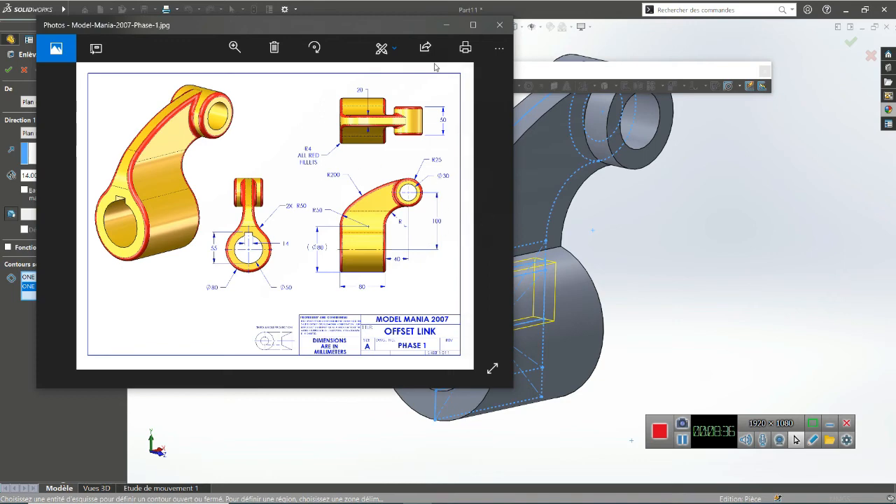
left_click(446, 24)
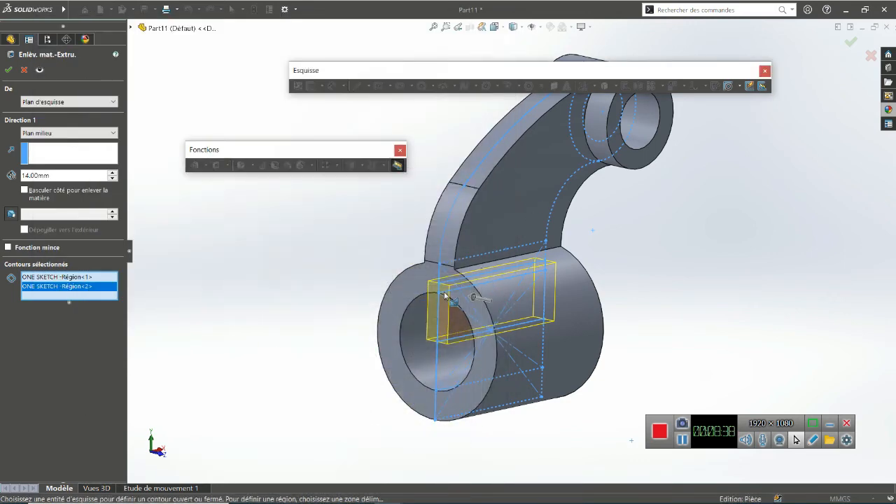
middle_click_drag(444, 296, 479, 287)
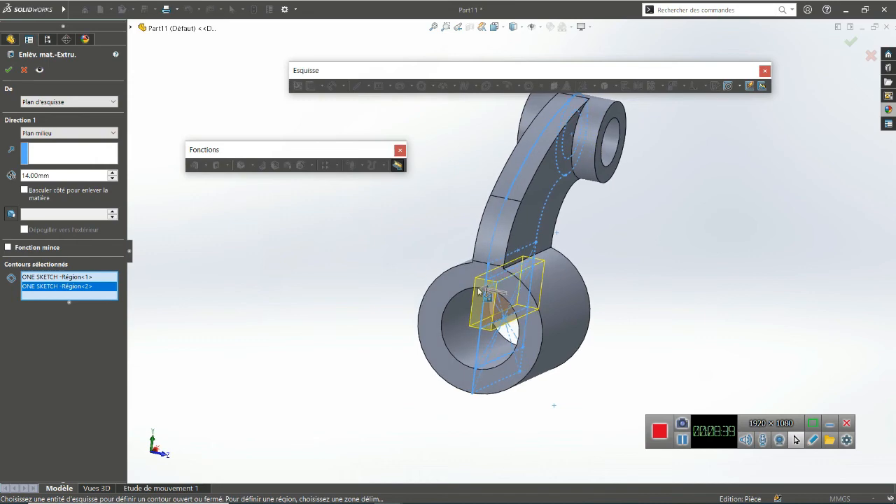
left_click(494, 26)
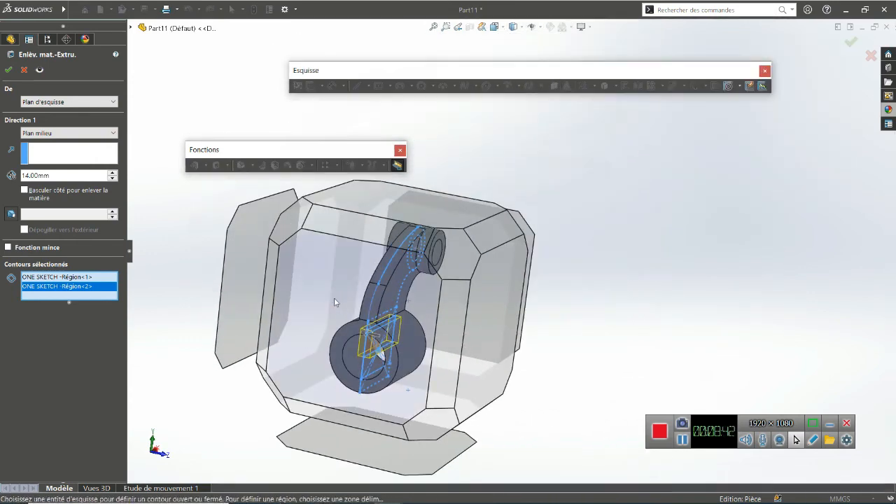
left_click(334, 298)
scroll(494, 308, "down", 3)
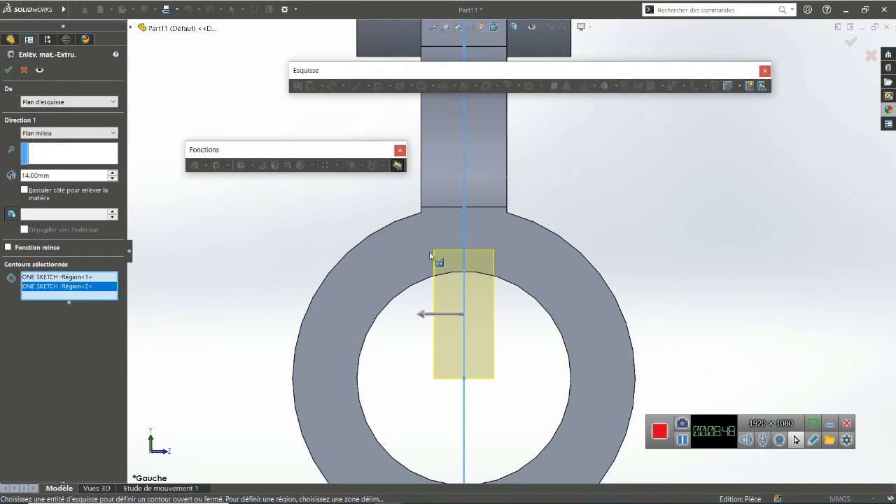
left_click(8, 69)
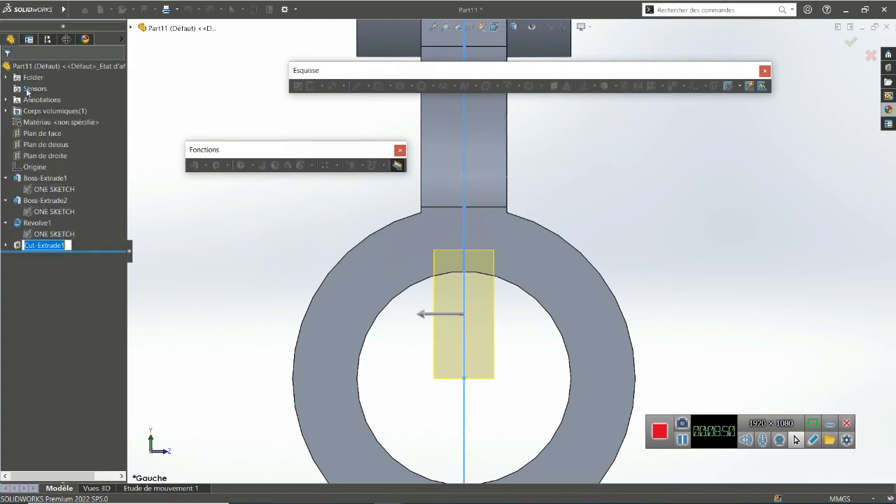
left_click(236, 280)
Fillet the two edges where the arm's side faces meet the hub with a symmetric 50 mm radius.
scroll(510, 252, "up", 6)
middle_click_drag(574, 264, 542, 206)
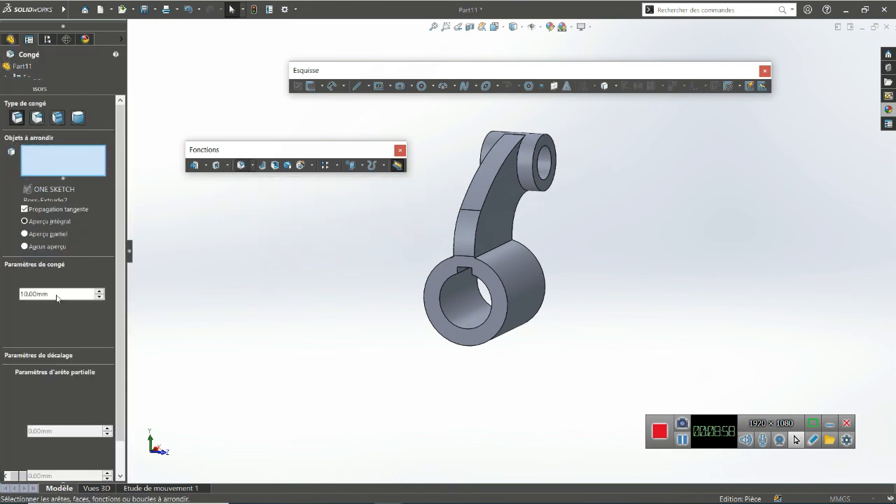
type("50")
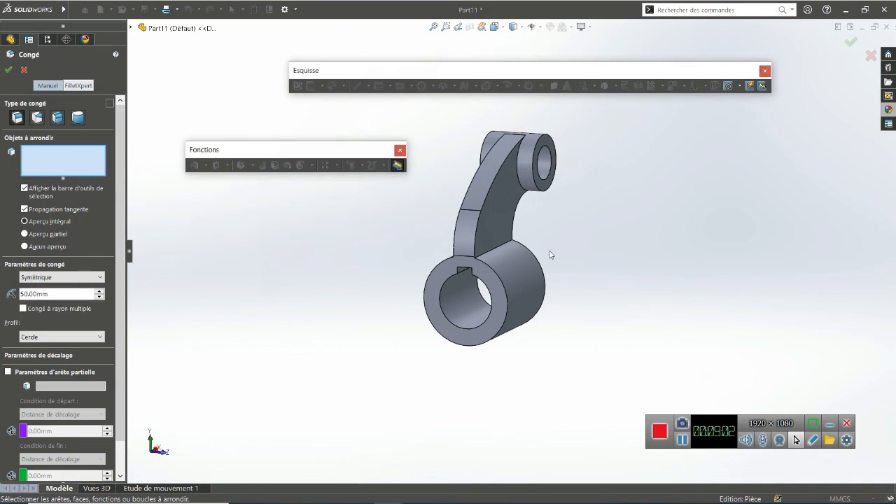
left_click(504, 243)
middle_click_drag(493, 258, 492, 260)
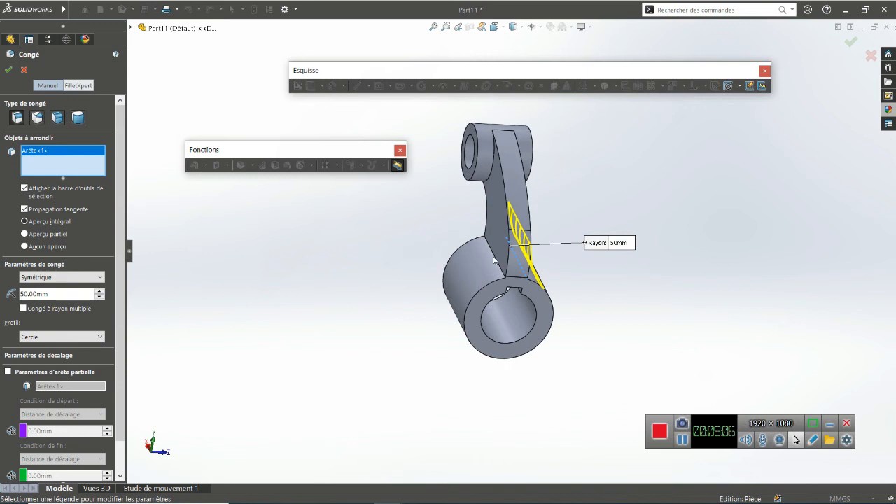
left_click(497, 261)
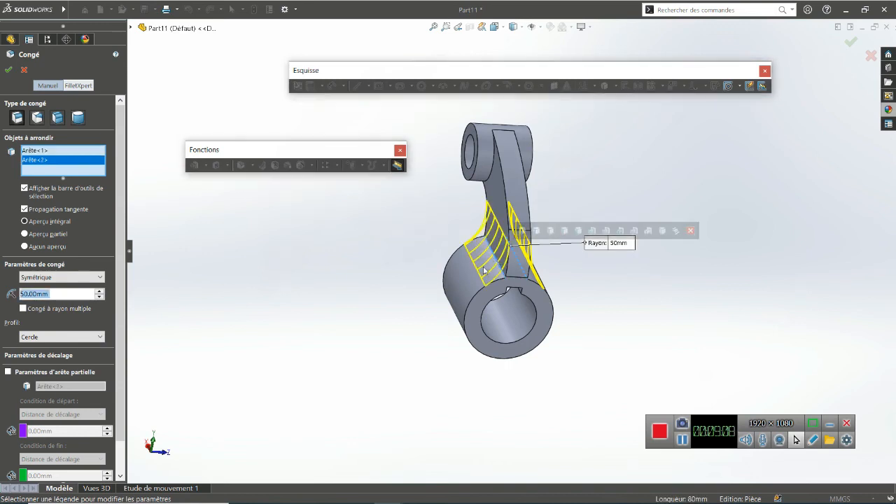
middle_click_drag(497, 261, 403, 231)
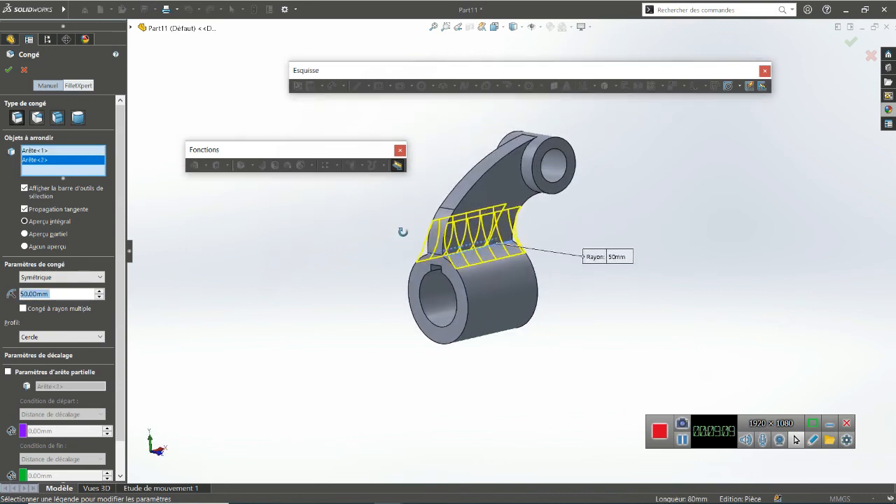
left_click(9, 70)
scroll(531, 217, "down", 2)
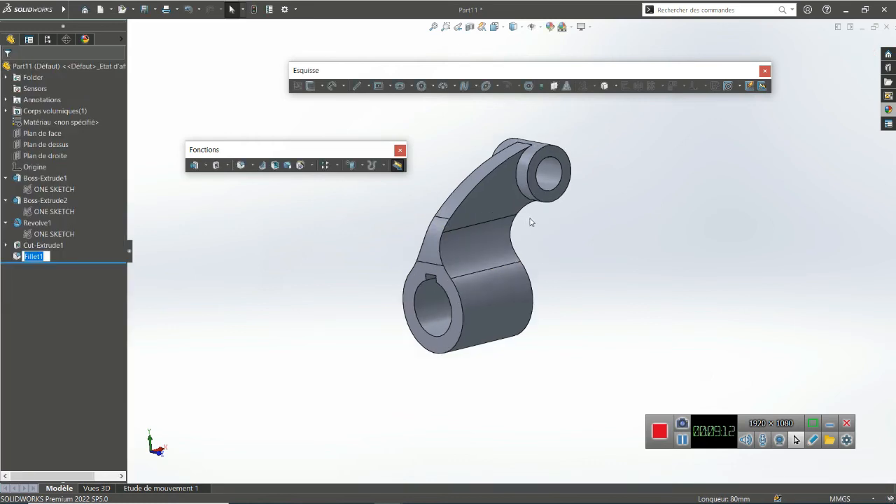
Fillet the edges of the arm's flat side face and the ring boss's outer cylindrical face with a 4 mm radius.
middle_click_drag(538, 227, 544, 240)
scroll(544, 239, "up", 1)
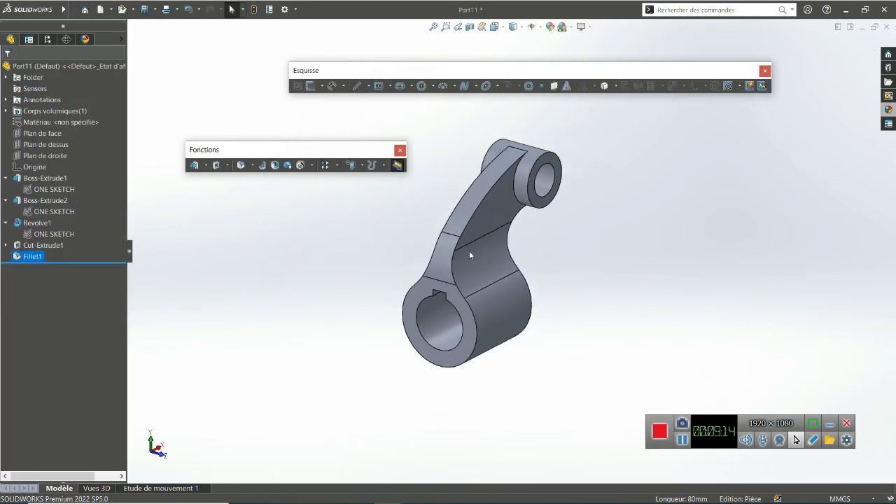
left_click(295, 221)
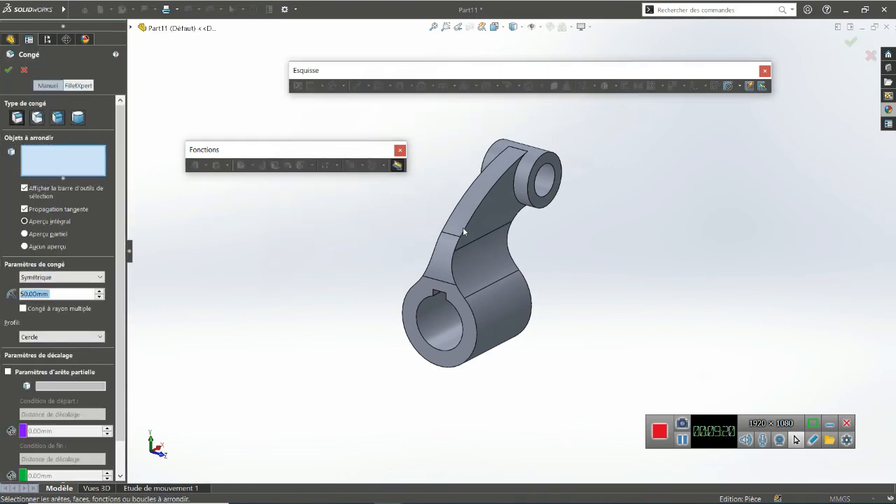
left_click(482, 208)
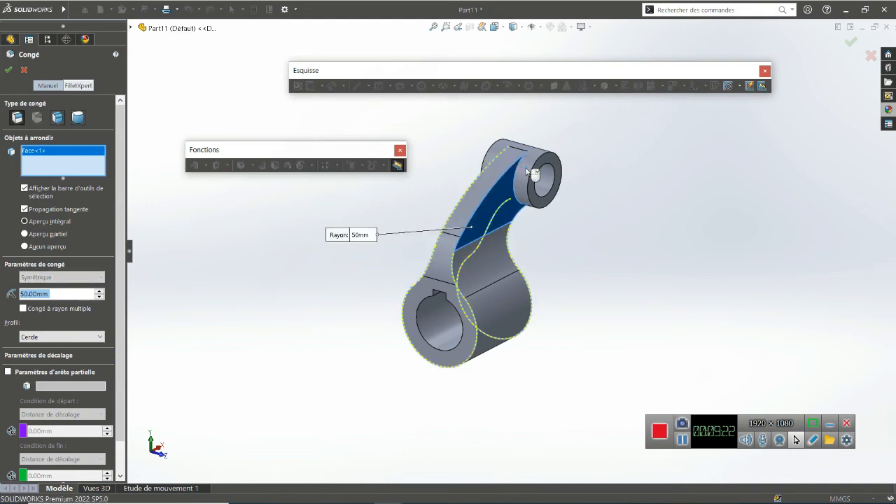
left_click(524, 173)
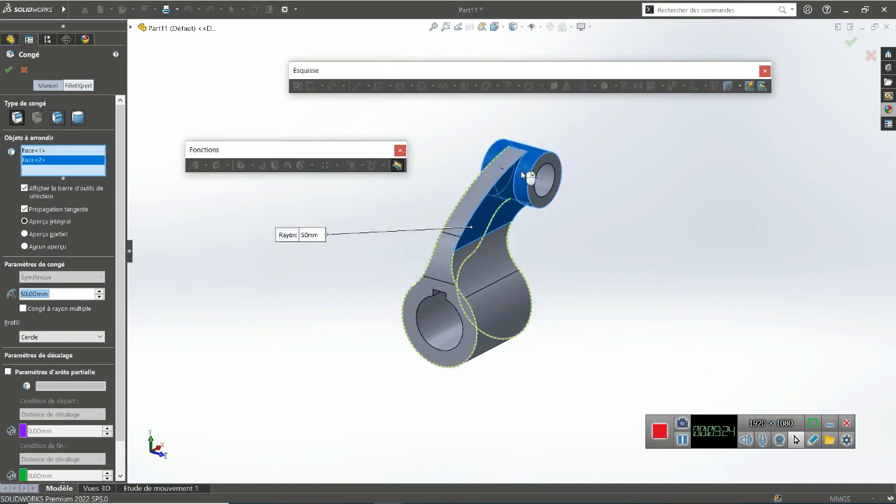
scroll(524, 173, "down", 2)
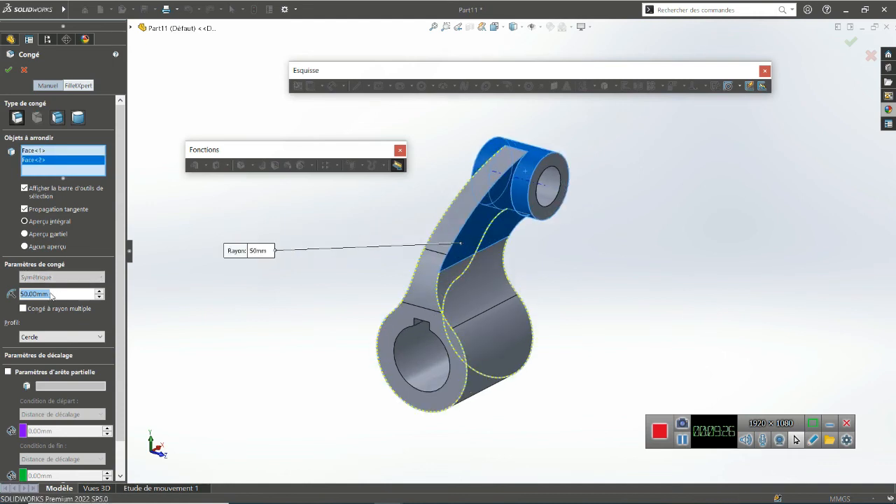
type("4")
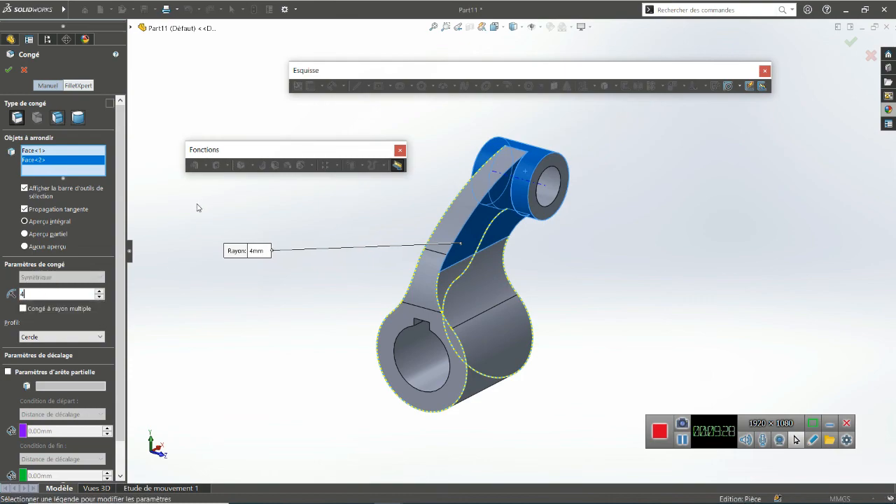
key("Return")
middle_click_drag(486, 240, 207, 274)
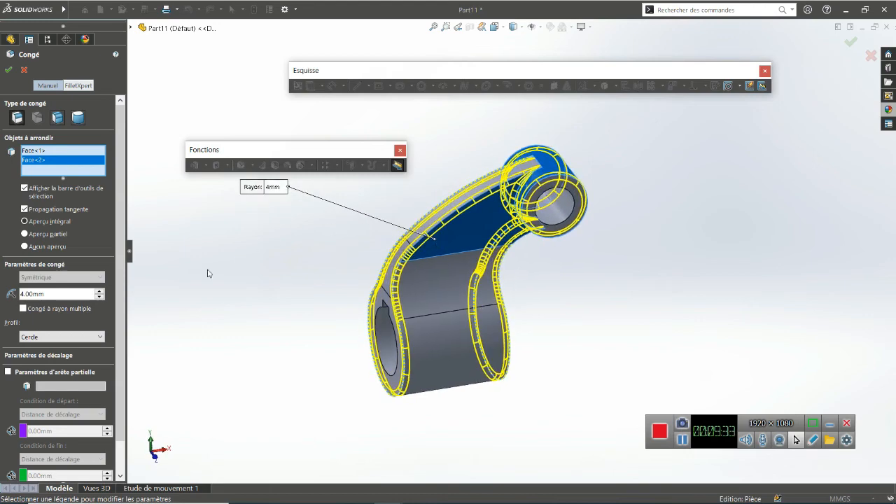
left_click(8, 69)
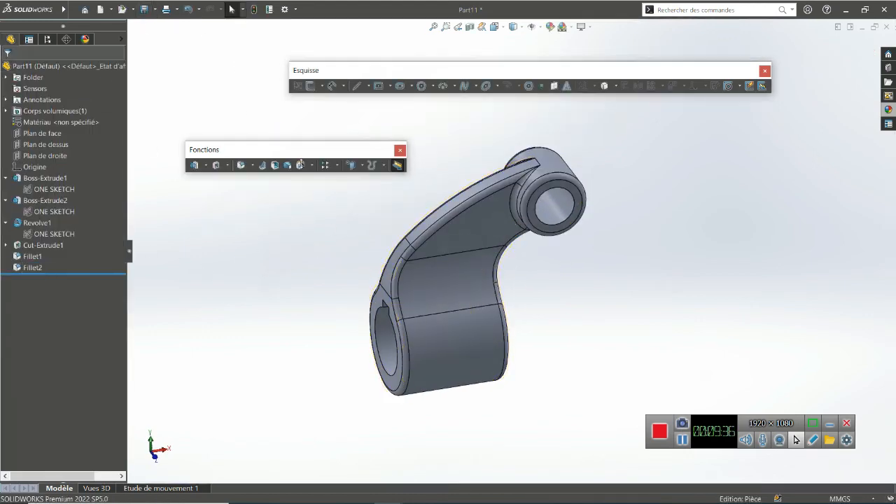
Colour the features Boss-Extrude1, Boss-Extrude2, Revolve1, Cut-Extrude1 and Fillet1 yellow (RGB 255, 255, 0).
left_click(44, 177)
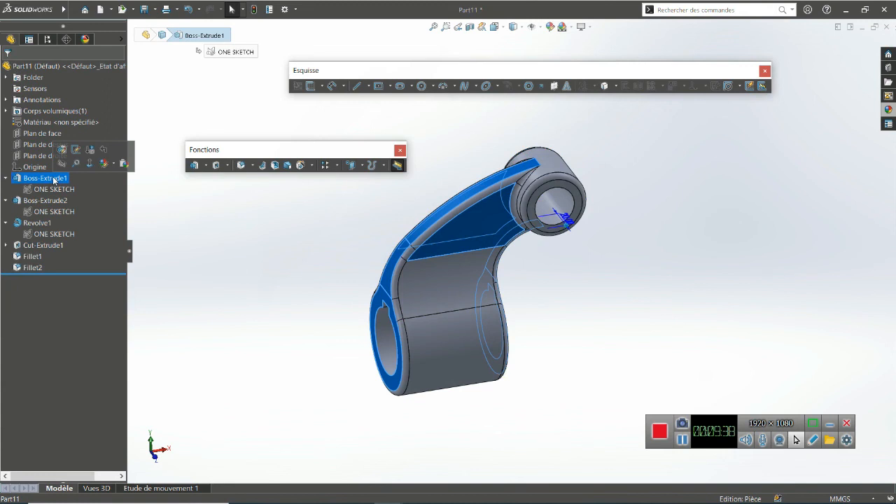
left_click(50, 203, "ctrl")
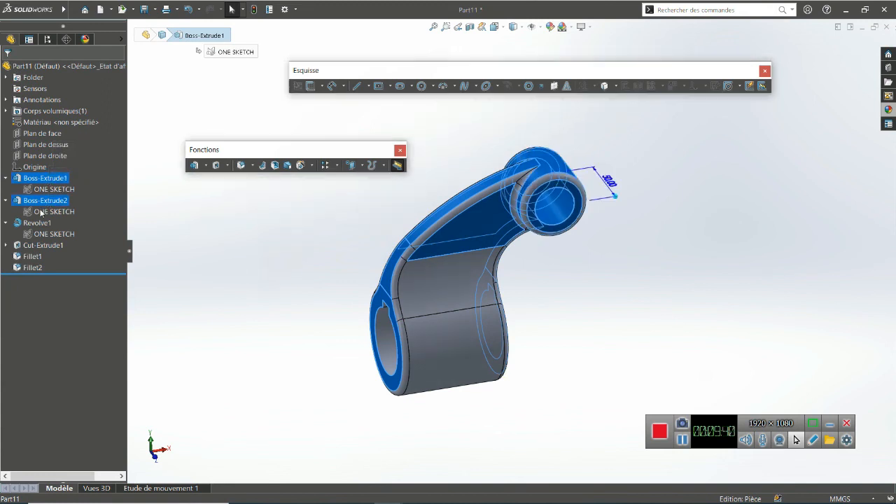
left_click(36, 224, "ctrl")
left_click(39, 247, "ctrl")
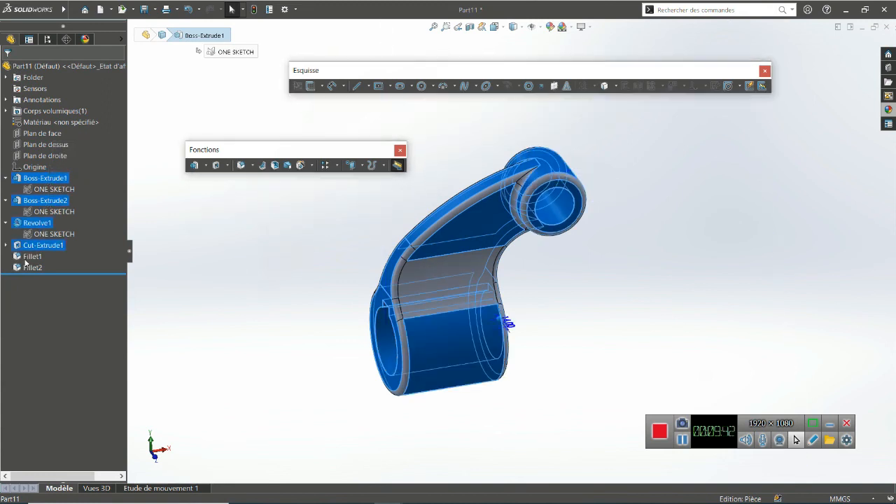
left_click(25, 258, "ctrl")
right_click(25, 259)
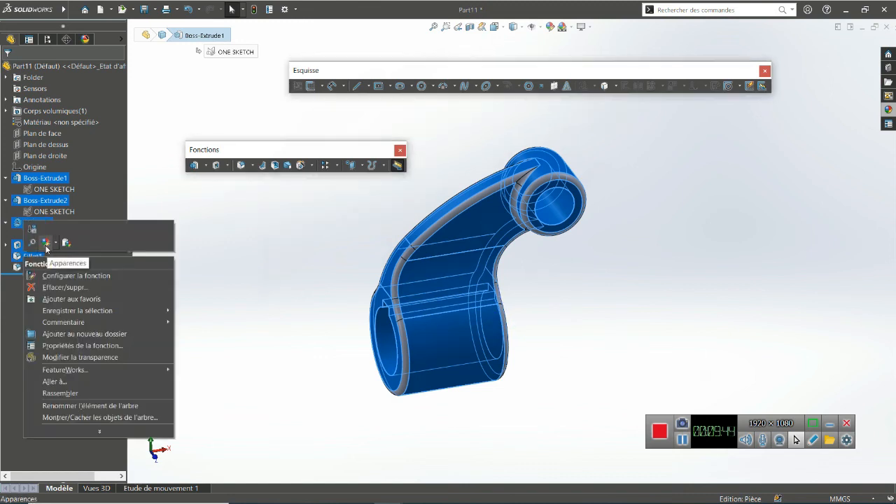
left_click(46, 247)
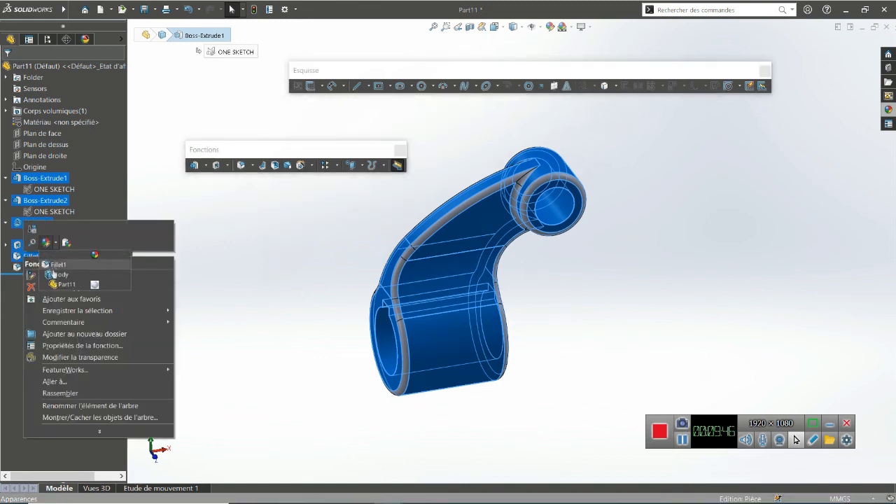
left_click(44, 264)
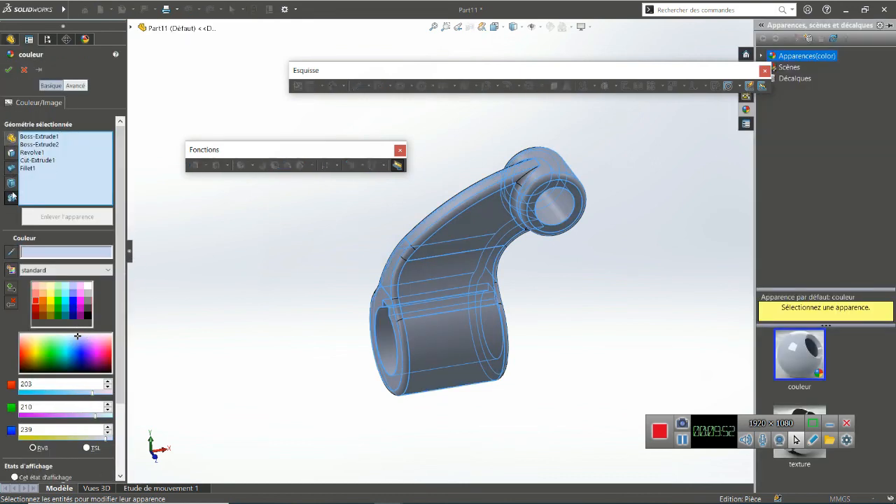
left_click(50, 299)
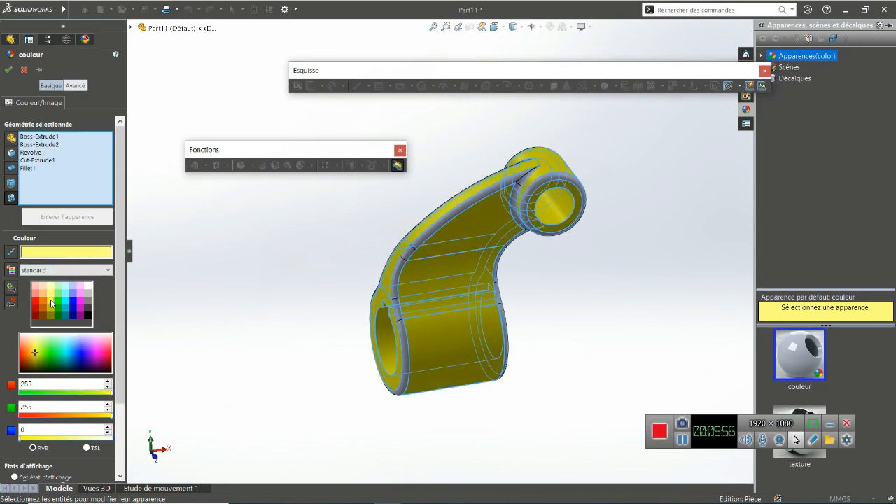
left_click(8, 70)
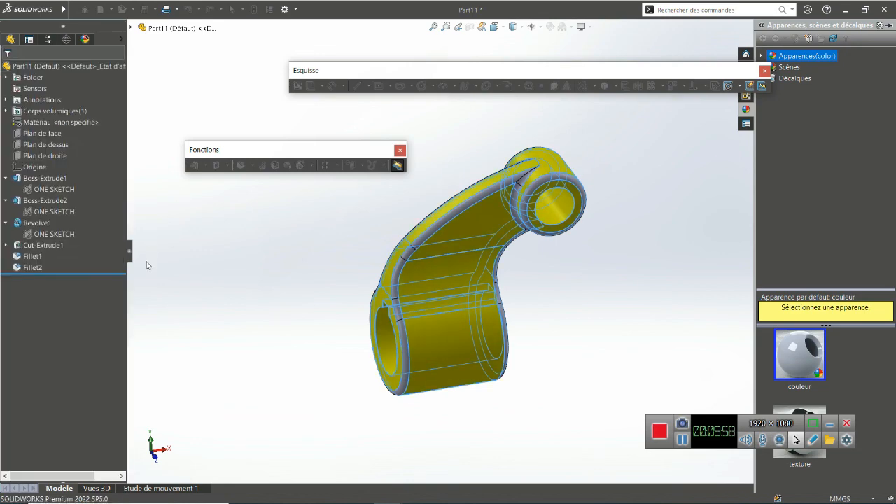
Colour the Fillet2 feature red (RGB 255, 0, 0).
right_click(29, 267)
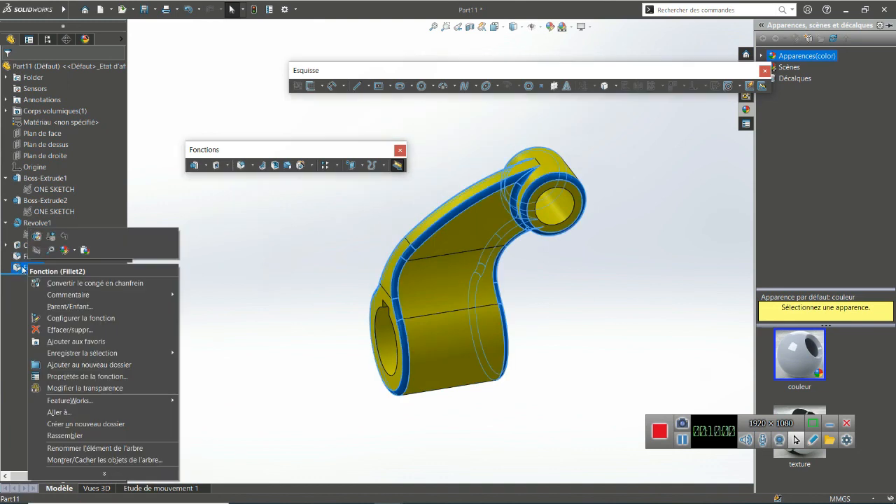
left_click(63, 252)
left_click(70, 275)
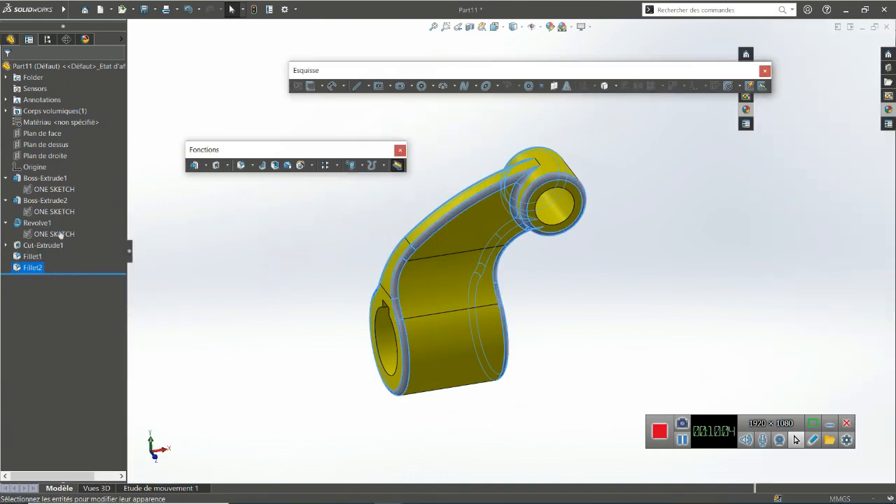
left_click(38, 301)
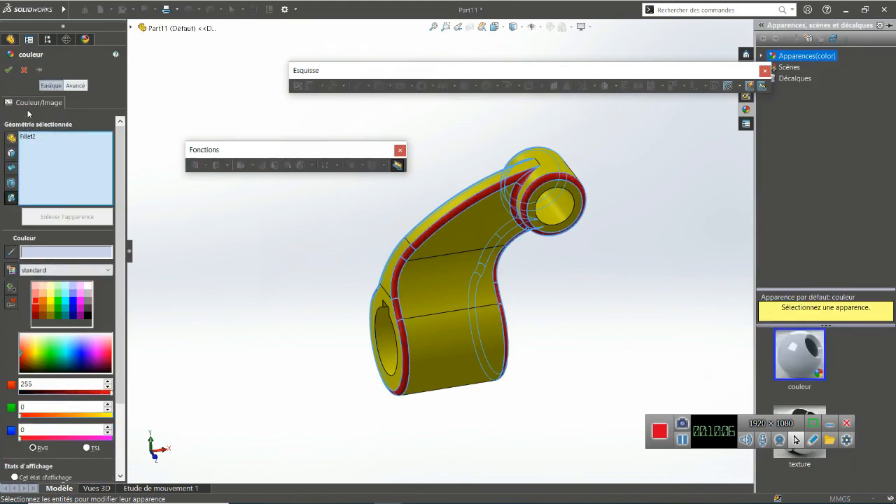
key("Return")
Examine the shared ONE SKETCH beneath Cut-Extrude1 against the finished part, and clear the selection.
middle_click_drag(499, 262, 516, 237)
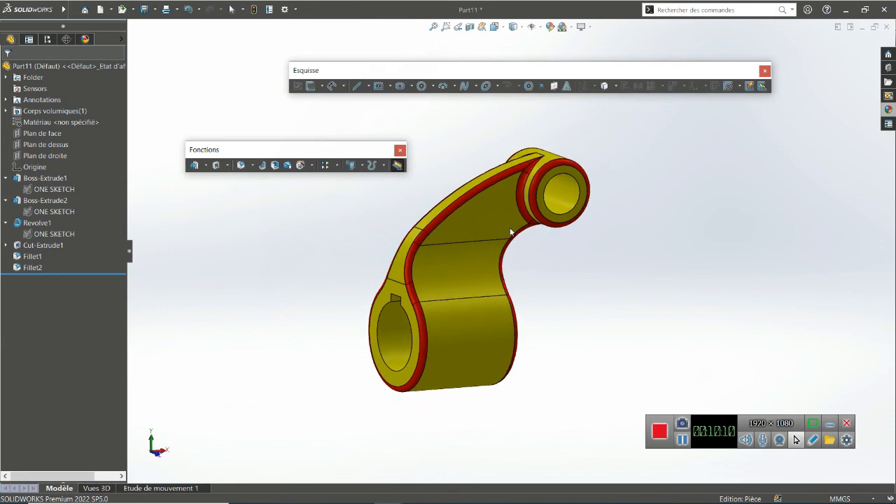
scroll(426, 273, "down", 1)
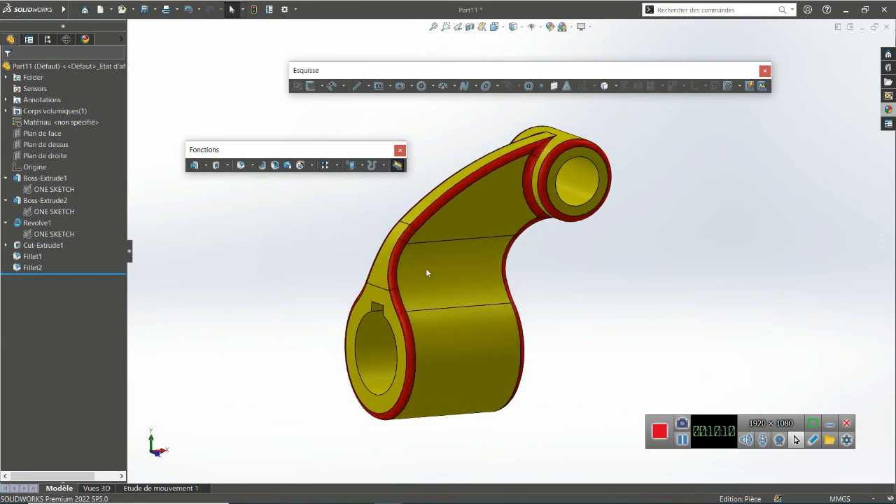
left_click(6, 245)
left_click(54, 256)
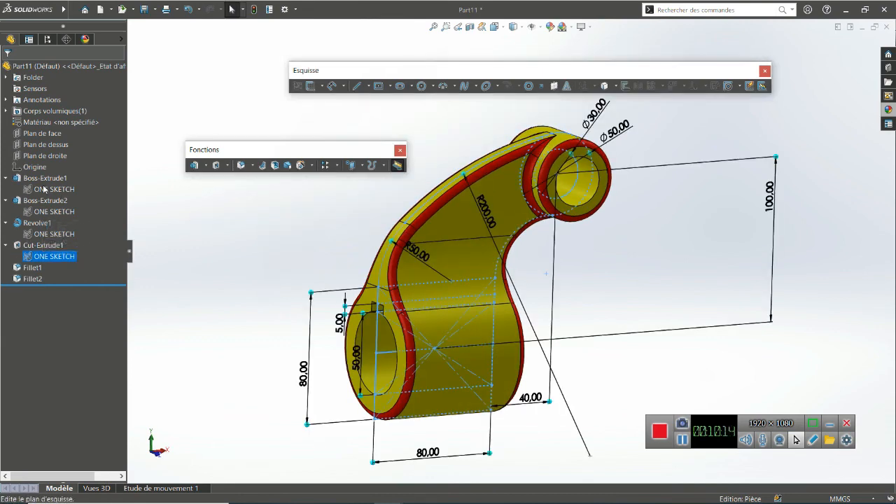
left_click(170, 197)
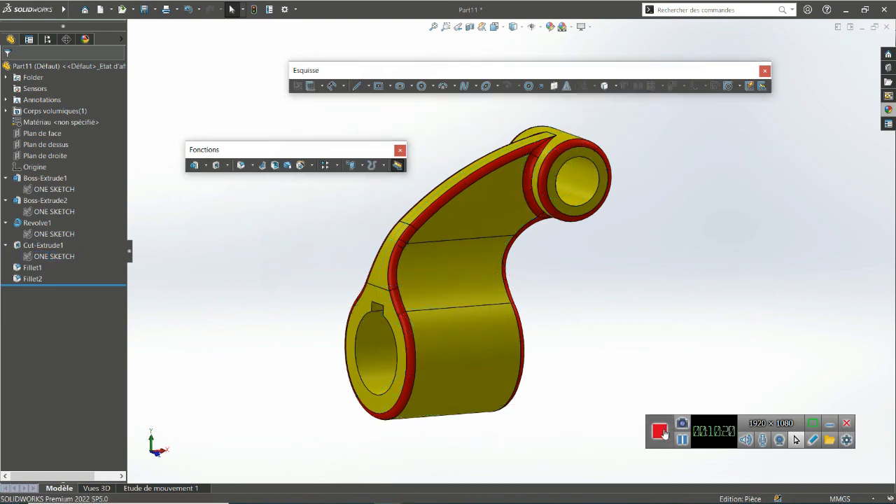
middle_click_drag(606, 332, 596, 334)
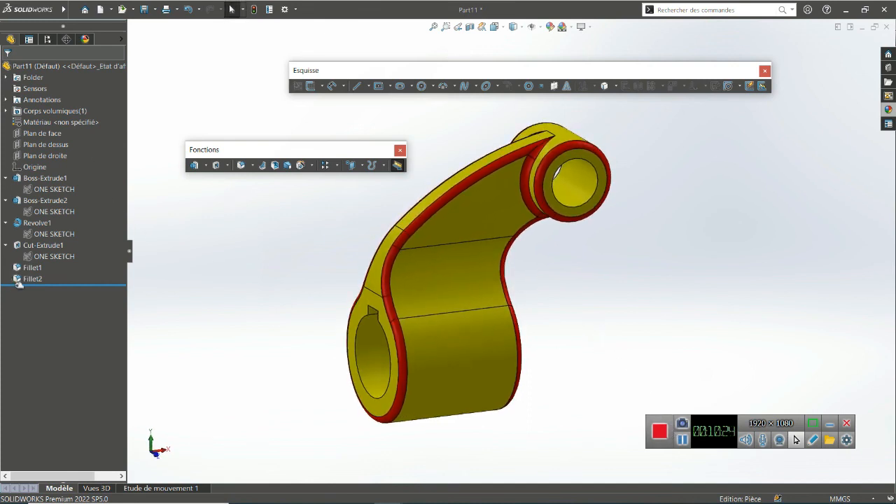